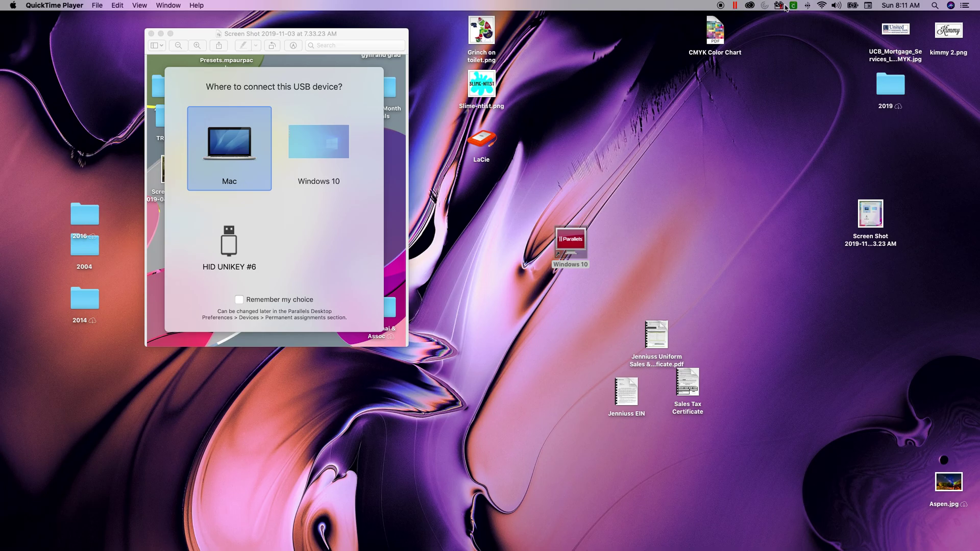
- Open and close the Parallels Toolbox panel, then move the USB prompt screenshot window toward the centre
{"action": "left_click", "coordinate": [779, 5]}
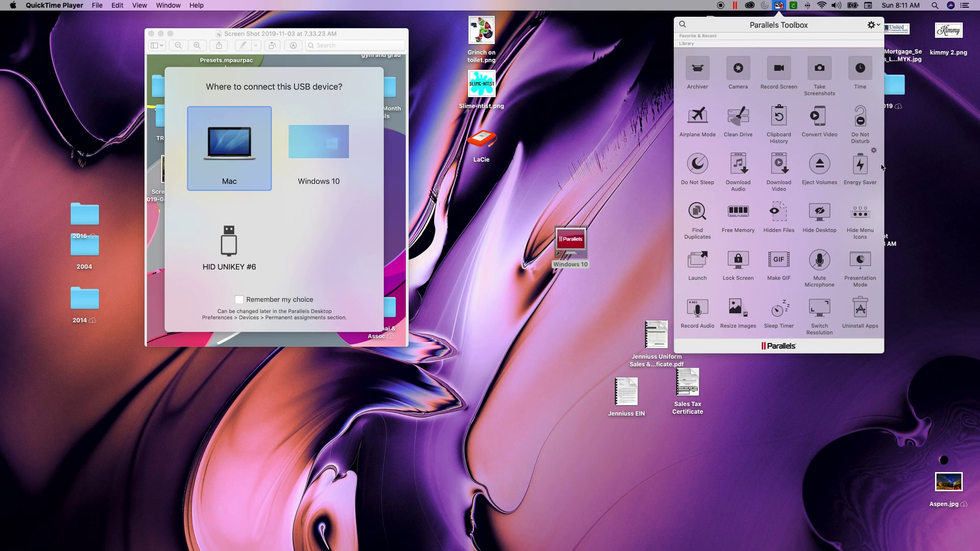
{"action": "left_click", "coordinate": [779, 7]}
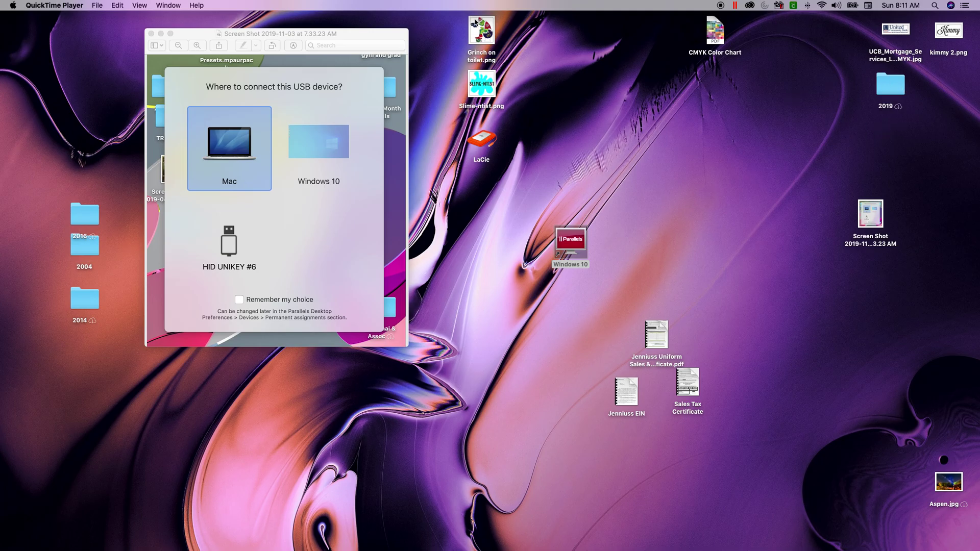
{"action": "left_click_drag", "start_coordinate": [337, 38], "coordinate": [568, 98]}
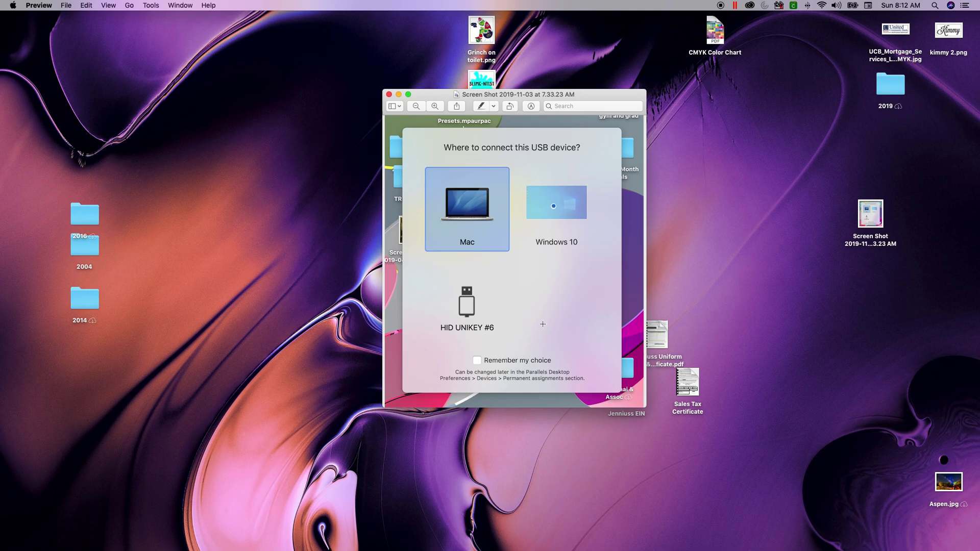
- Close the USB prompt screenshot and start the Windows 10 virtual machine from the Parallels menu
{"action": "left_click", "coordinate": [389, 95]}
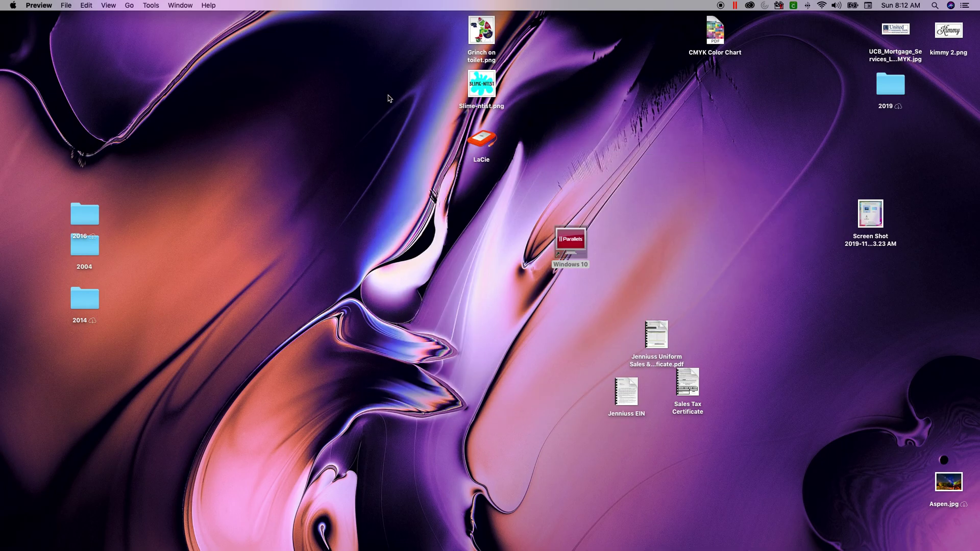
{"action": "left_click", "coordinate": [735, 6]}
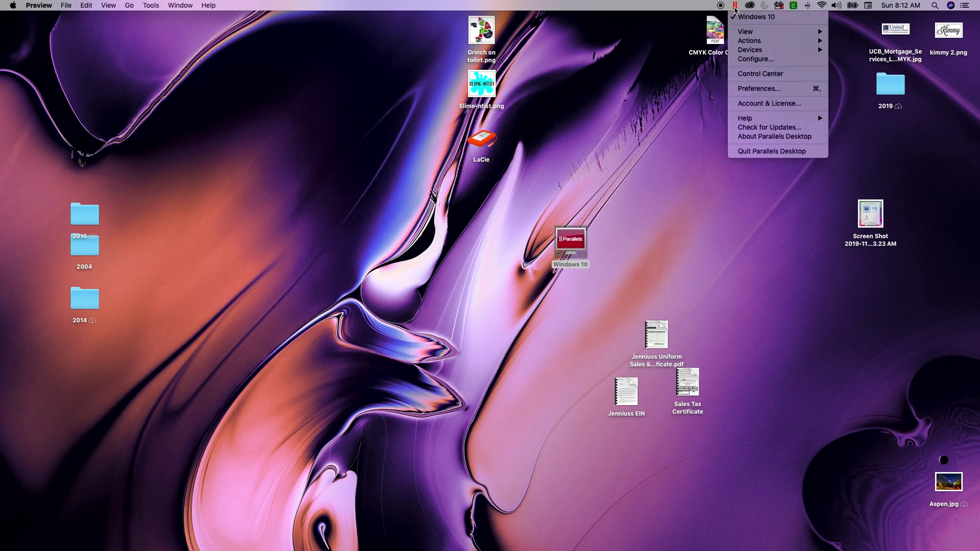
{"action": "left_click", "coordinate": [743, 16]}
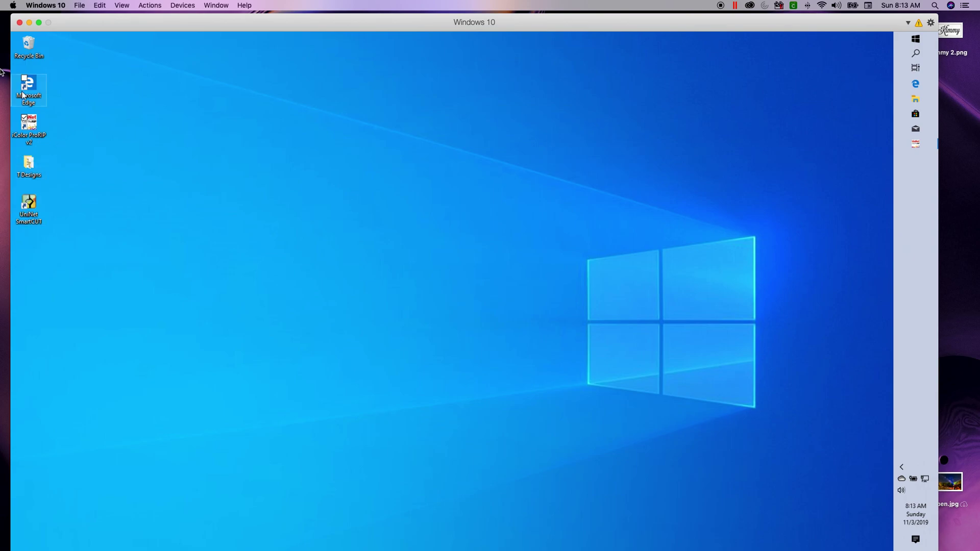
- Position the Windows 10 window, launch iColor ProRIP v2 from its desktop shortcut, and place its window
{"action": "mouse_move", "coordinate": [91, 22]}
{"action": "left_mouse_down"}
{"action": "mouse_move", "coordinate": [118, 136]}
{"action": "mouse_move", "coordinate": [103, 25]}
{"action": "left_mouse_up"}
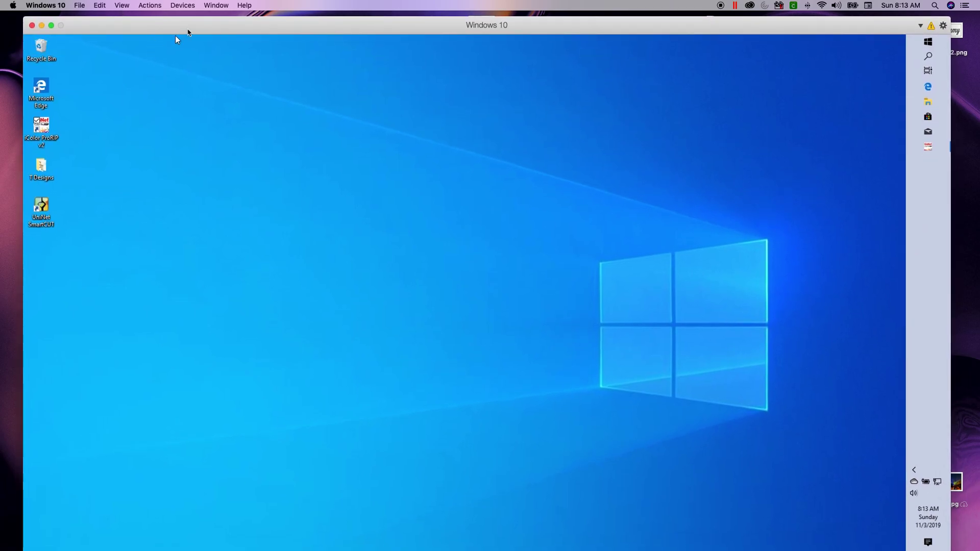
{"action": "left_click_drag", "start_coordinate": [188, 32], "coordinate": [186, 29]}
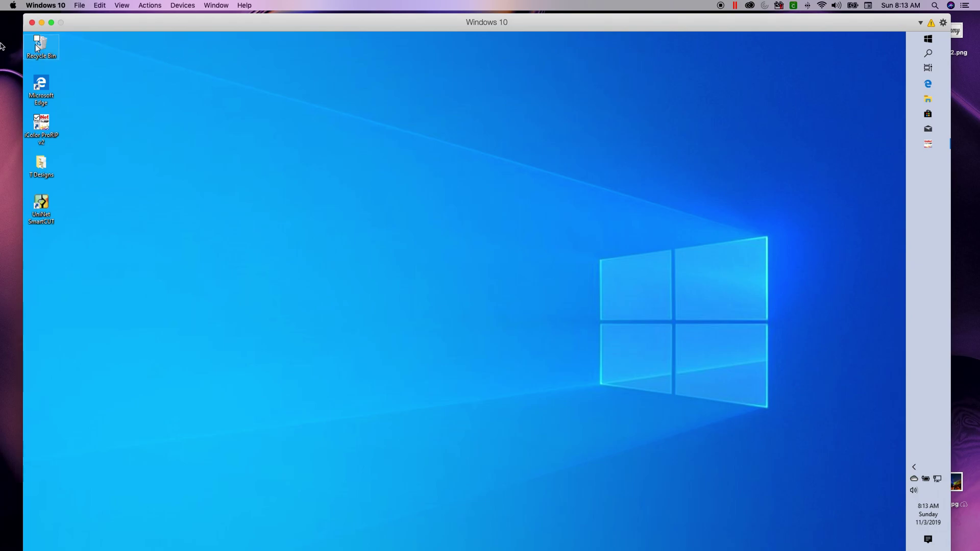
{"action": "left_click", "coordinate": [42, 131]}
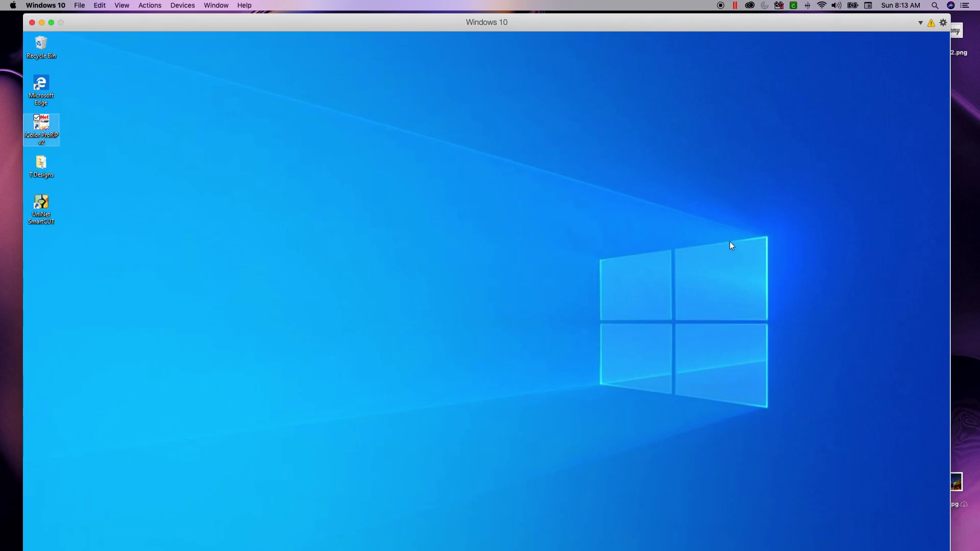
{"action": "left_click_drag", "start_coordinate": [847, 28], "coordinate": [825, 26]}
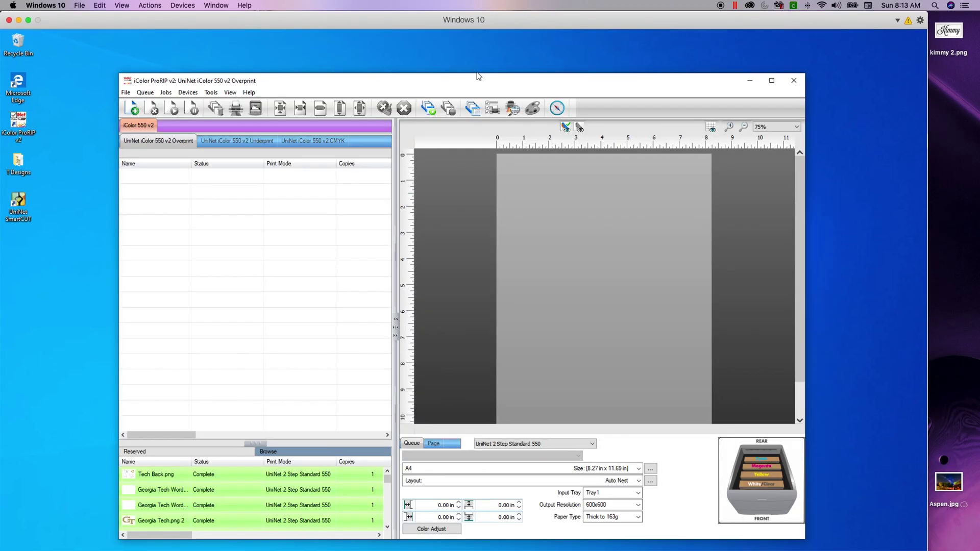
{"action": "left_click_drag", "start_coordinate": [457, 82], "coordinate": [464, 55]}
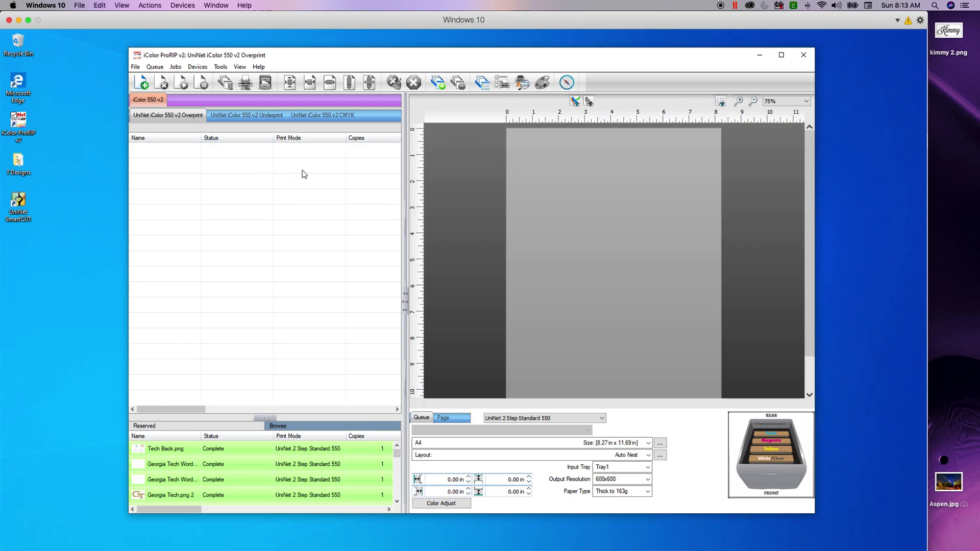
- Open jakeolantern1.png from the T Designs folder into the Overprint queue
{"action": "left_click", "coordinate": [142, 83]}
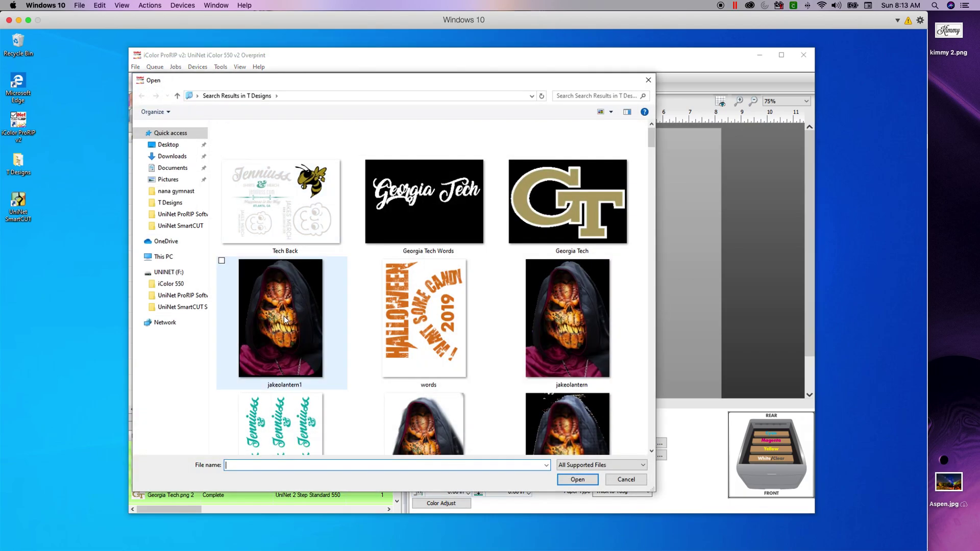
{"action": "left_click", "coordinate": [264, 307]}
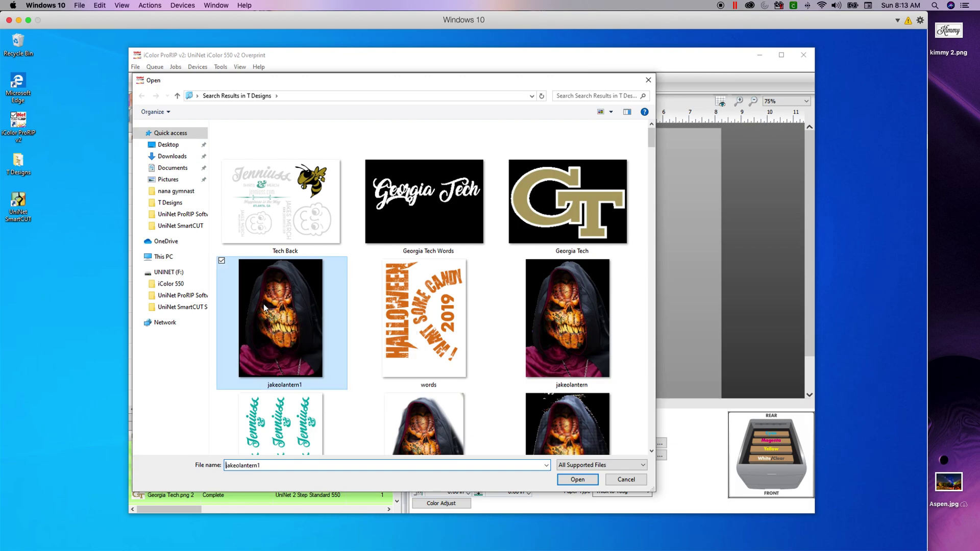
{"action": "left_click", "coordinate": [578, 481]}
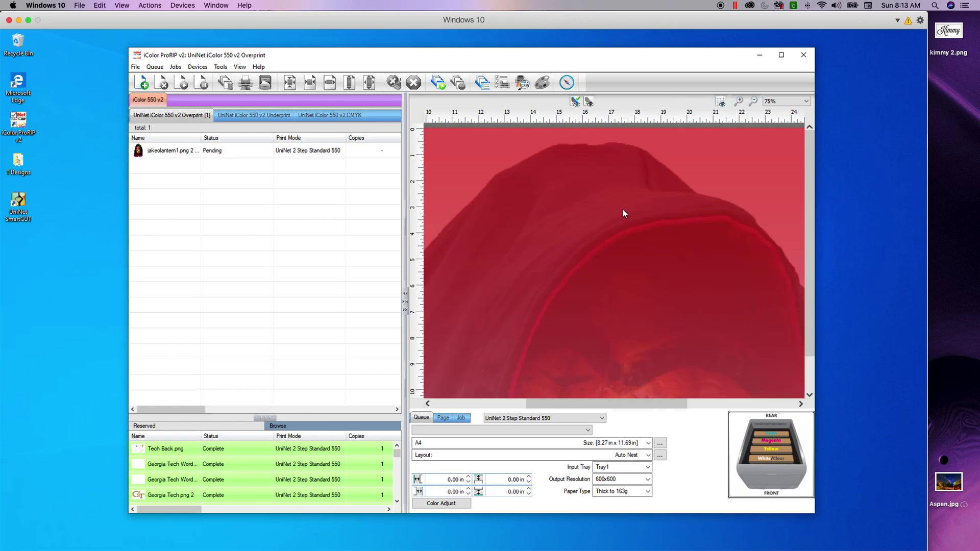
- Change the jack-o-lantern job's width from 34.44 to 8.27 in, giving 11.70 in tall at 24.01%
{"action": "left_click", "coordinate": [273, 152]}
{"action": "mouse_move", "coordinate": [273, 154]}
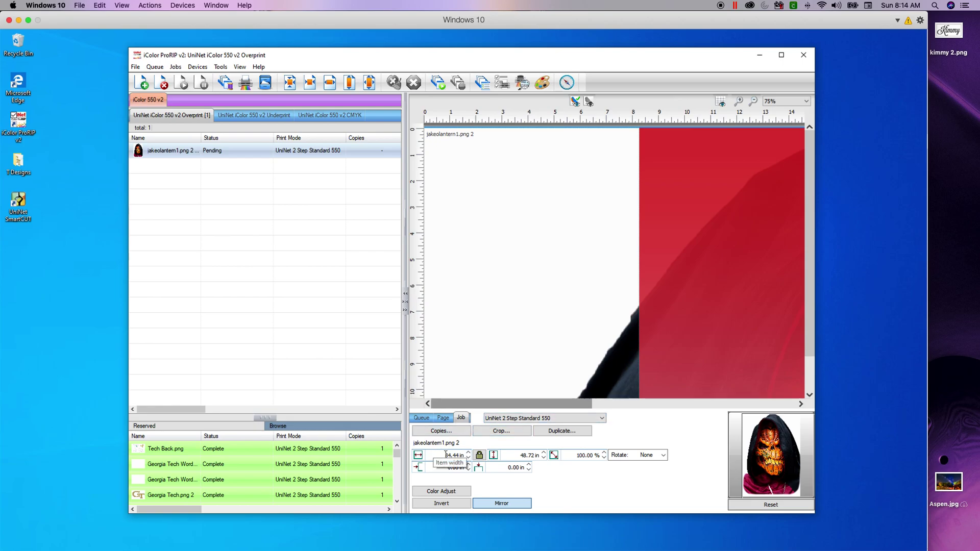
{"action": "left_click", "coordinate": [434, 453]}
{"action": "double_click", "coordinate": [445, 455]}
{"action": "type", "text": "8.2"}
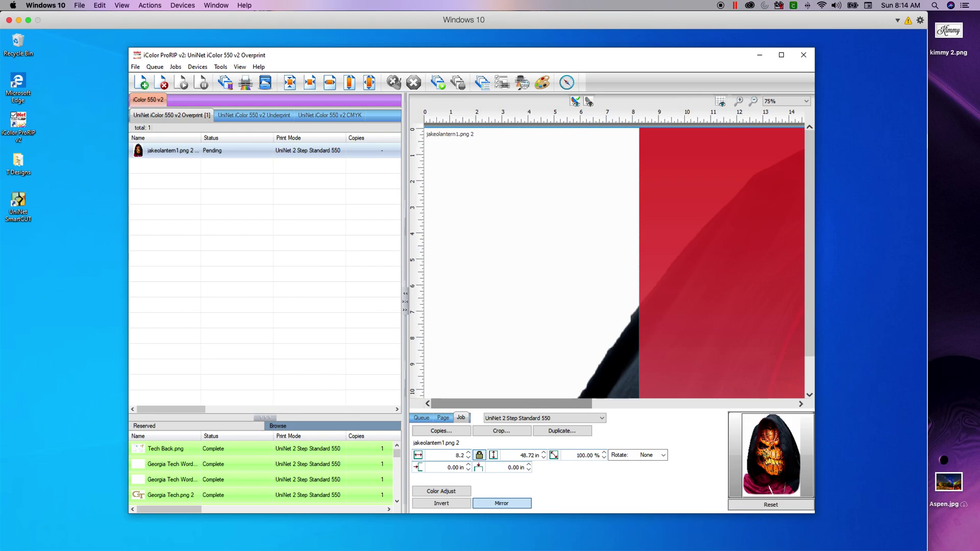
{"action": "type", "text": "7"}
{"action": "key", "text": "Return"}
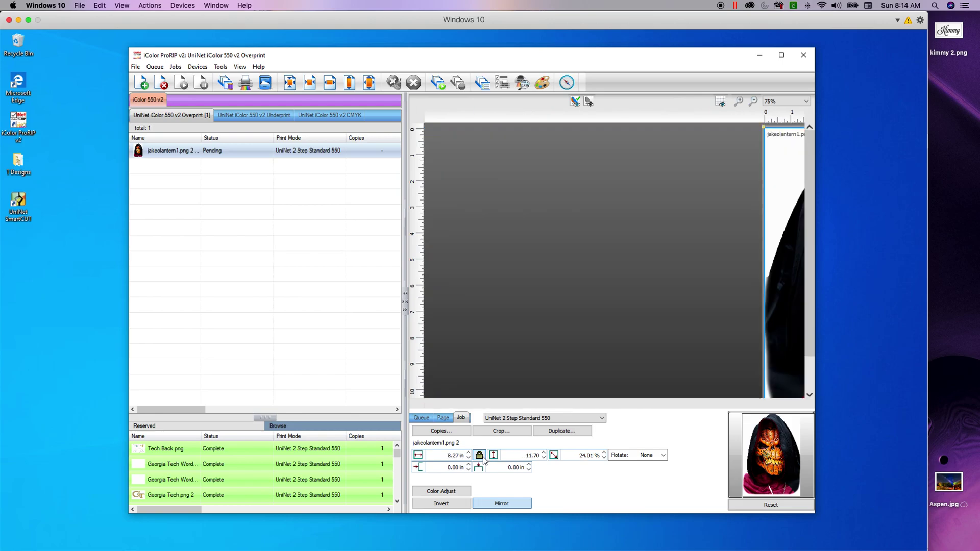
{"action": "left_click", "coordinate": [617, 256]}
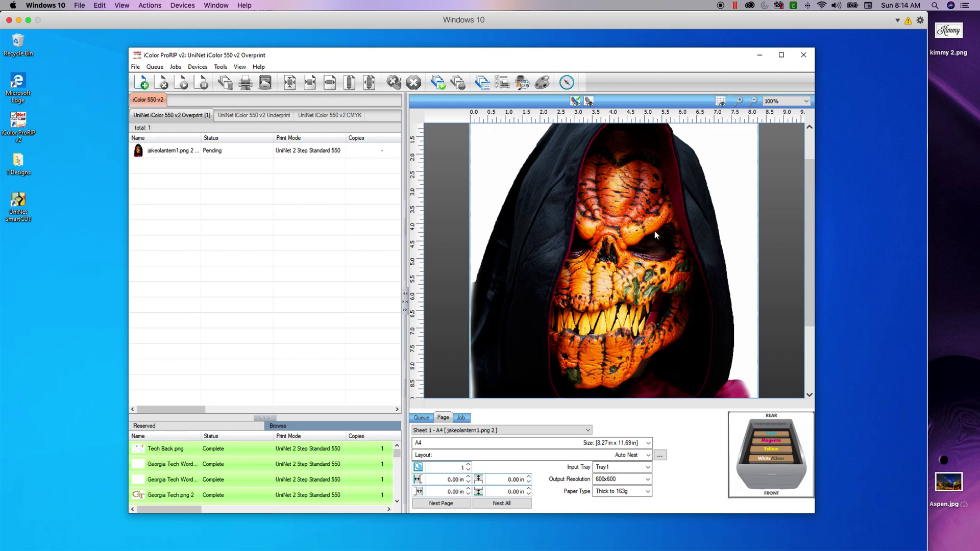
- Select the jack-o-lantern job and launch the KnockMeBlackOut plug-in from Jobs > Production Plug-ins
{"action": "left_click", "coordinate": [176, 68]}
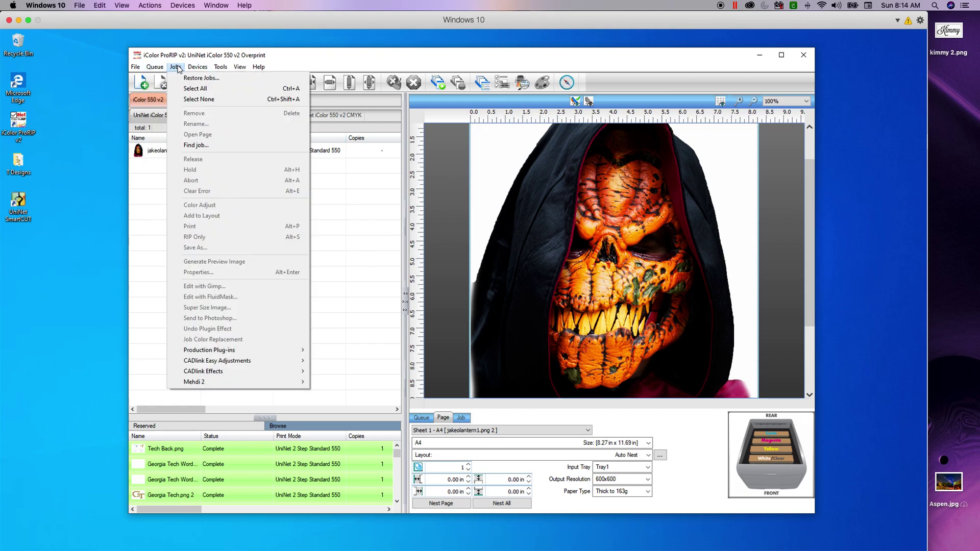
{"action": "left_click", "coordinate": [177, 72]}
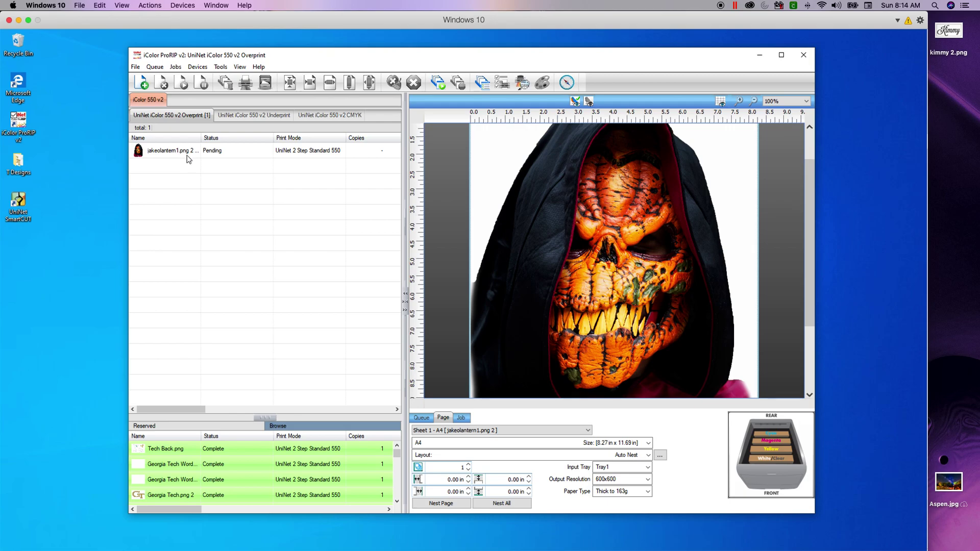
{"action": "left_click", "coordinate": [188, 153]}
{"action": "left_click", "coordinate": [176, 68]}
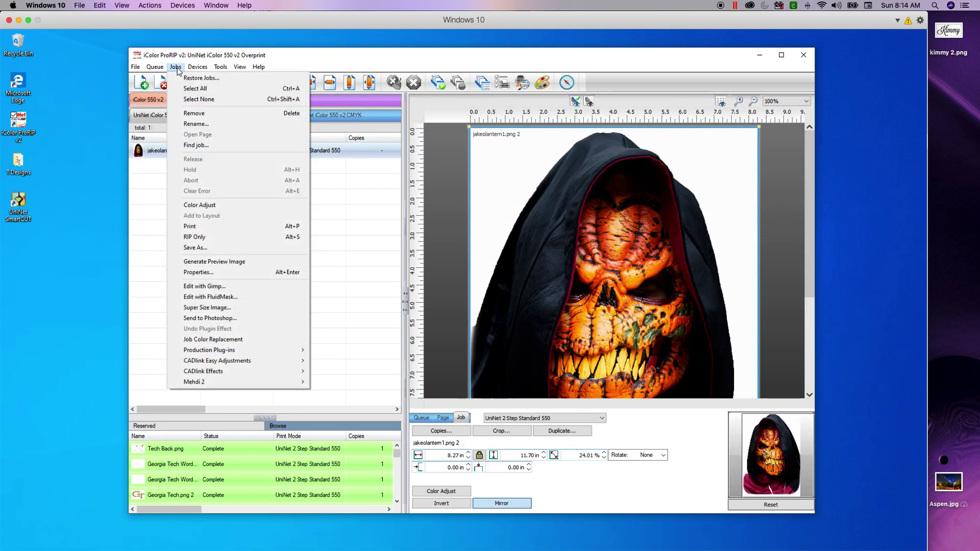
{"action": "left_click", "coordinate": [366, 206]}
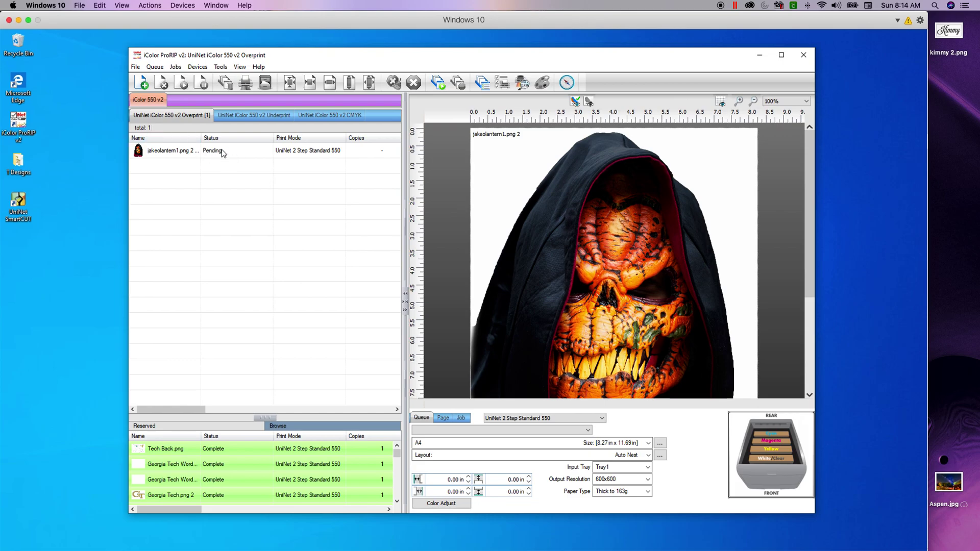
{"action": "left_click", "coordinate": [241, 153]}
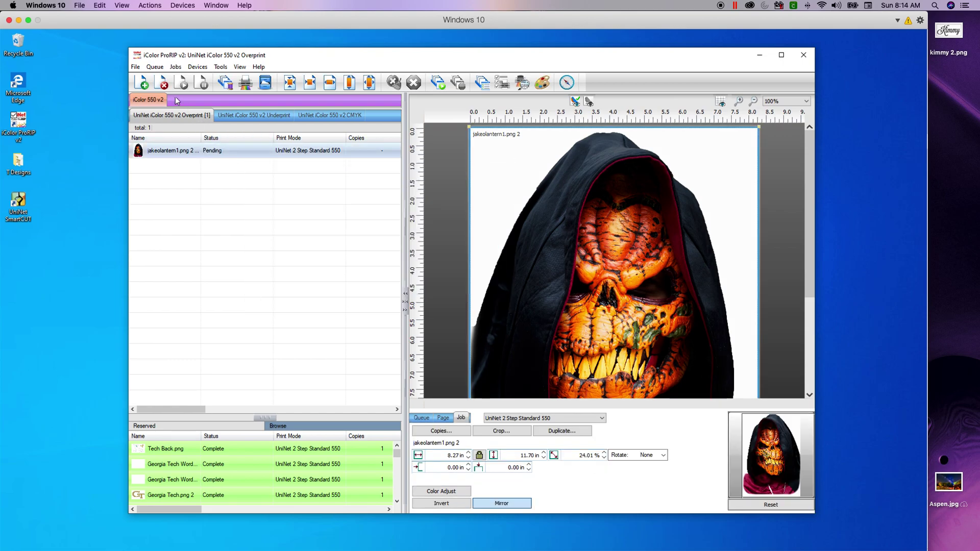
{"action": "left_click", "coordinate": [176, 67]}
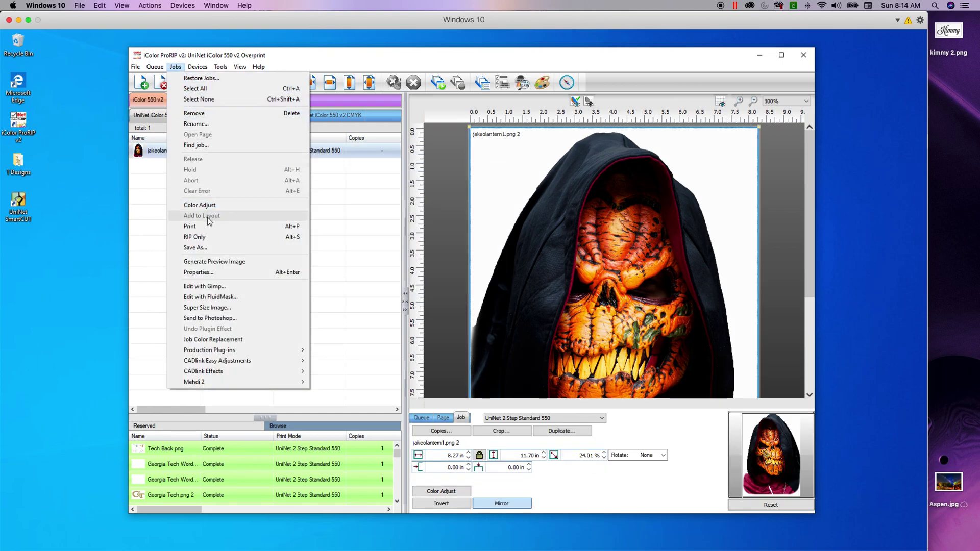
{"action": "mouse_move", "coordinate": [218, 351]}
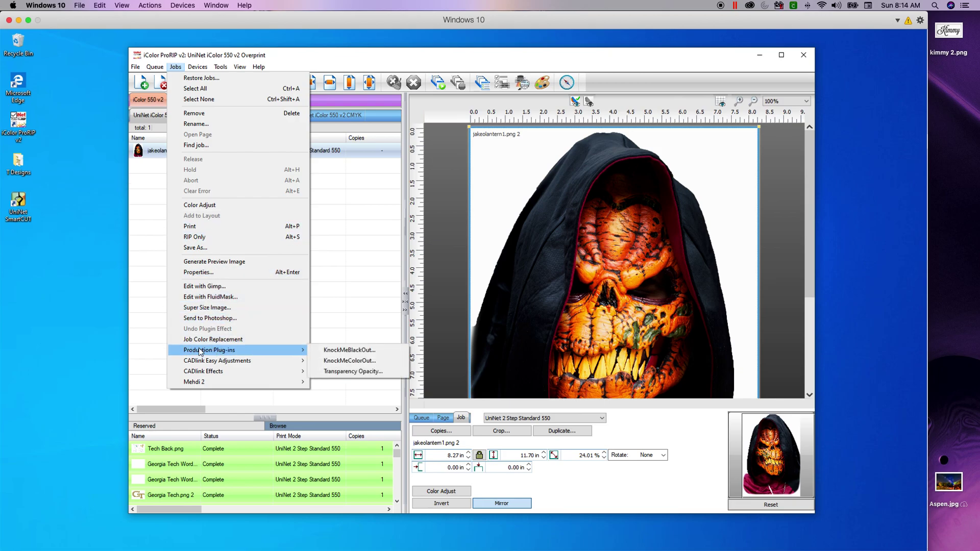
{"action": "left_click", "coordinate": [348, 351]}
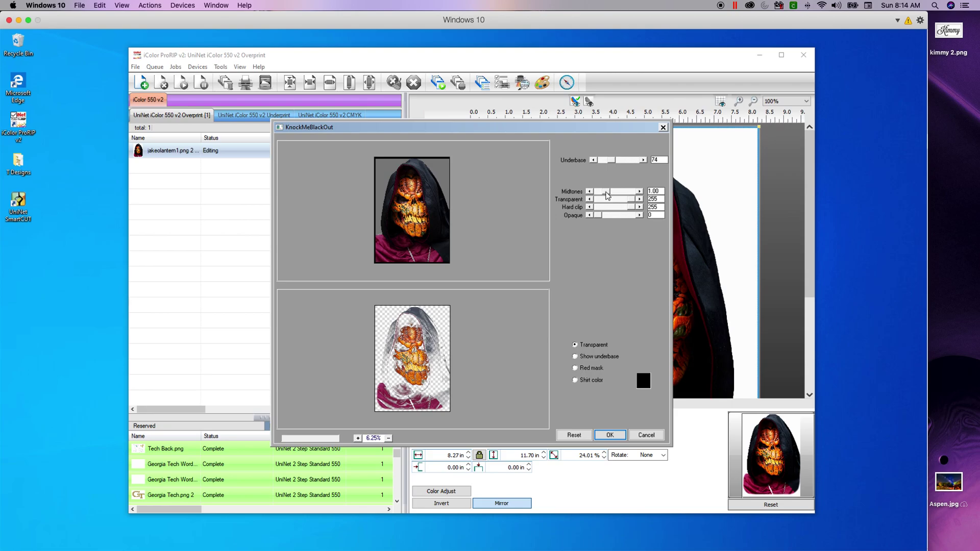
- Lower the KnockMeBlackOut midtones below 1.00 and preview on the black Shirt color
{"action": "left_click_drag", "start_coordinate": [605, 192], "coordinate": [601, 192]}
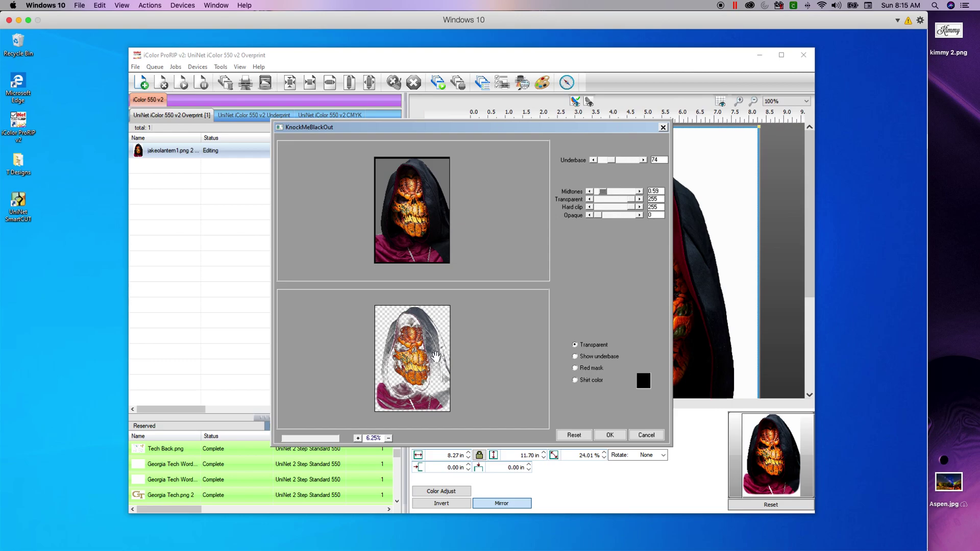
{"action": "left_click", "coordinate": [575, 381]}
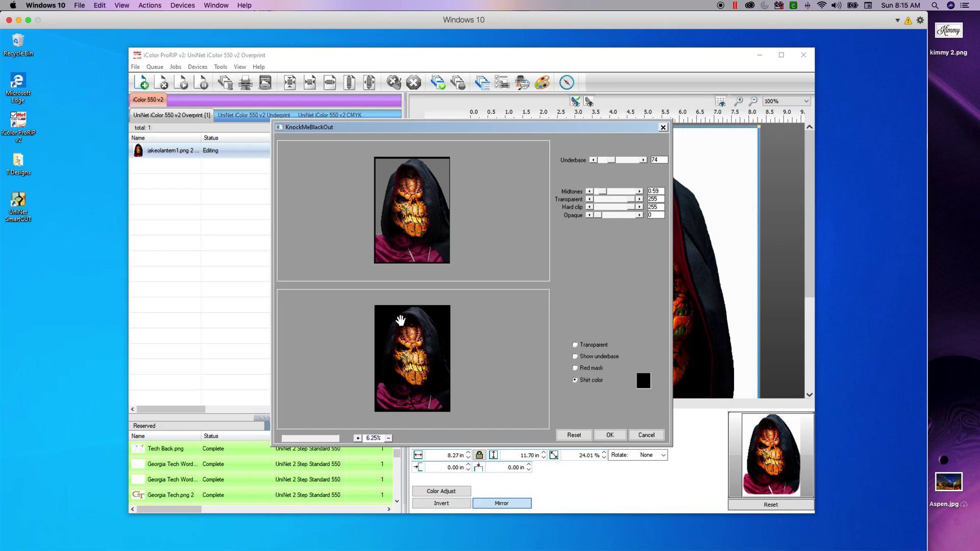
- Test the Transparent level, return it to 255 with the black Shirt color, and apply the knockout
{"action": "left_click", "coordinate": [358, 439]}
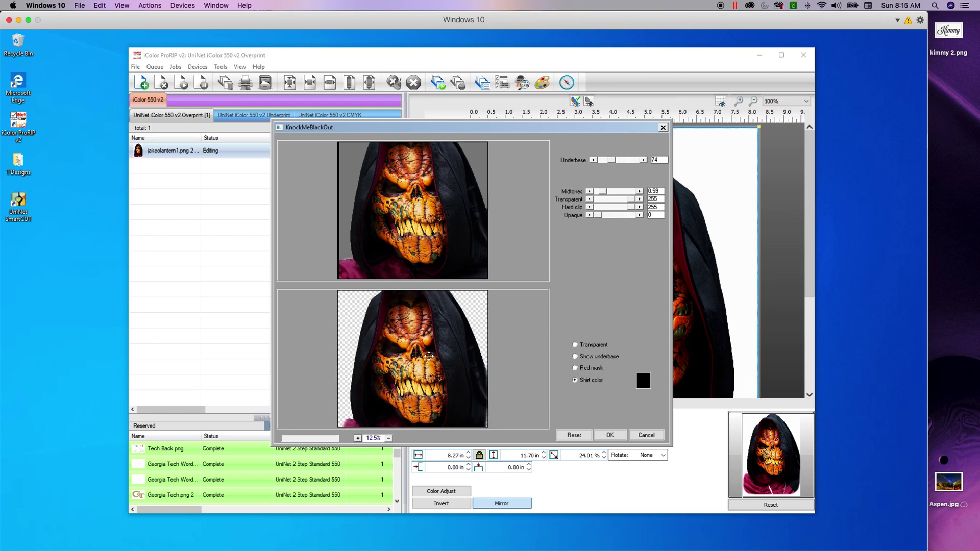
{"action": "left_click_drag", "start_coordinate": [429, 360], "coordinate": [429, 398]}
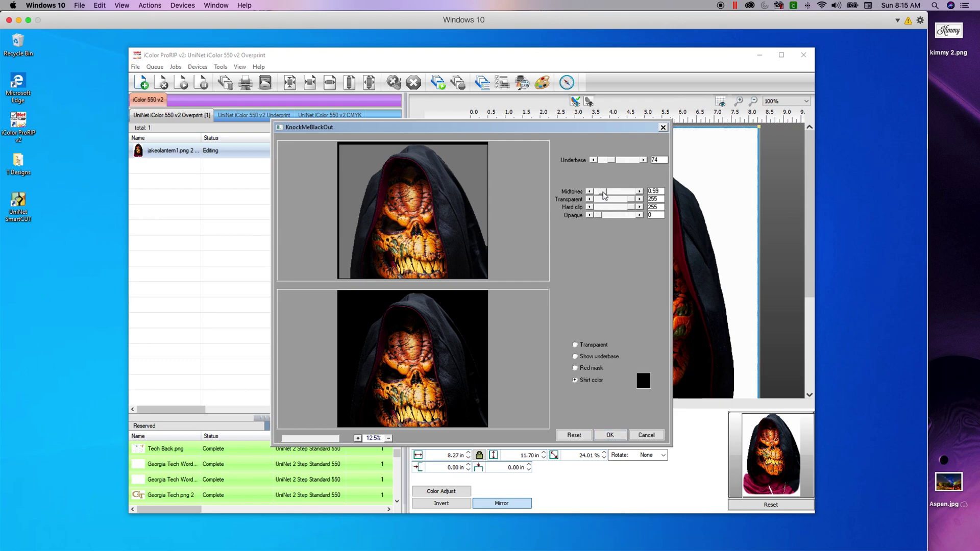
{"action": "left_click_drag", "start_coordinate": [636, 199], "coordinate": [614, 204]}
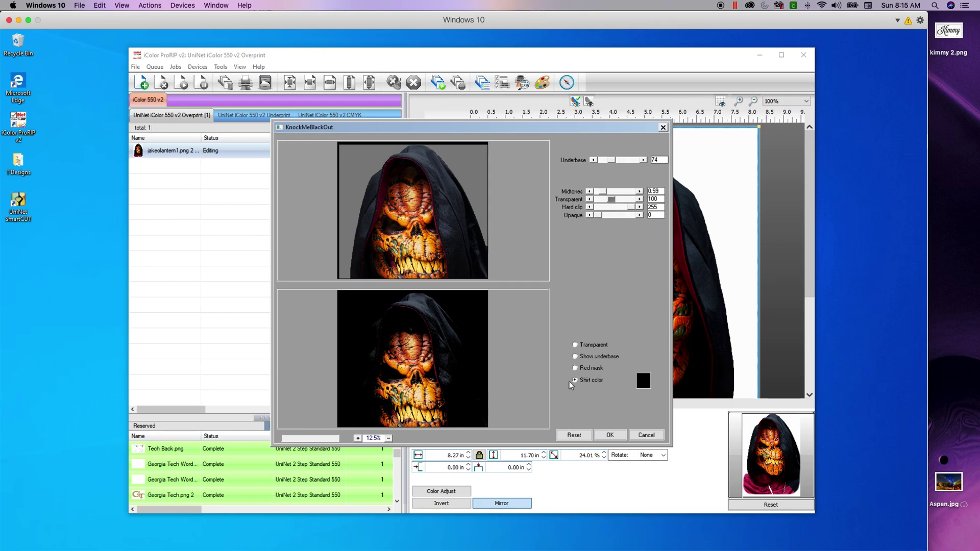
{"action": "left_click", "coordinate": [576, 344]}
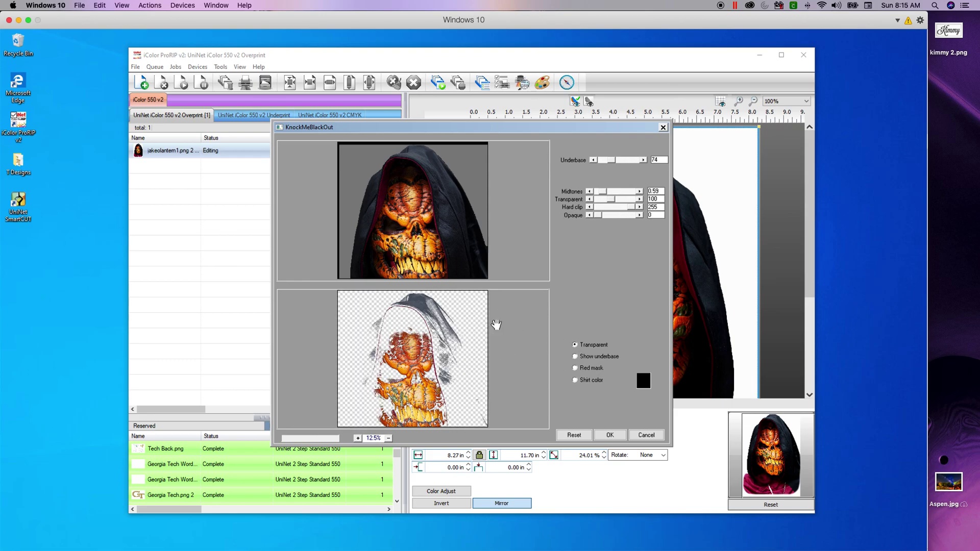
{"action": "left_click_drag", "start_coordinate": [613, 200], "coordinate": [636, 200]}
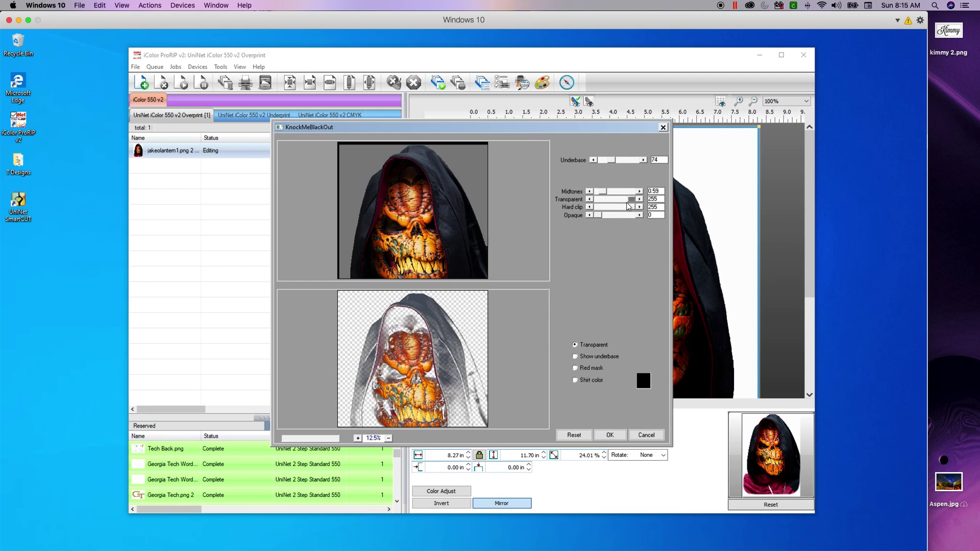
{"action": "left_click", "coordinate": [576, 380]}
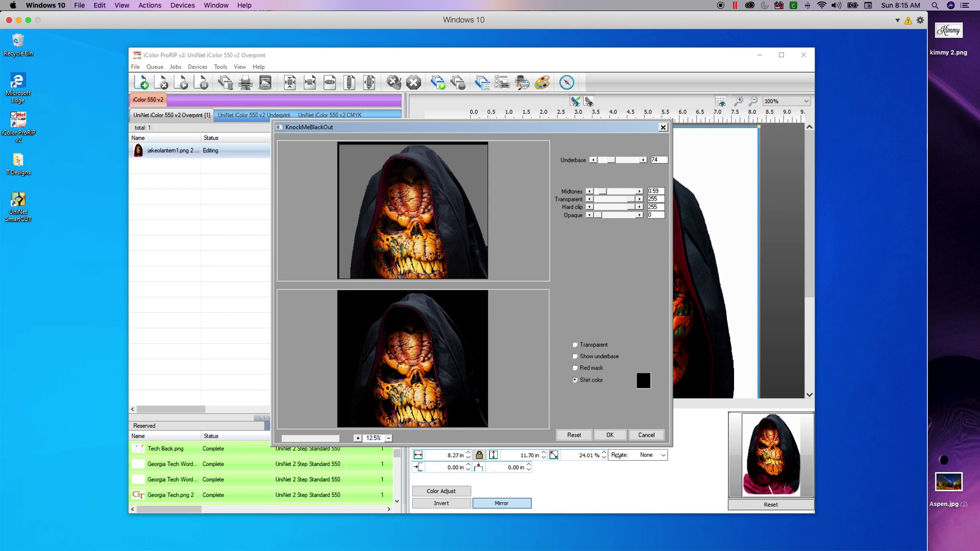
{"action": "left_click", "coordinate": [609, 436]}
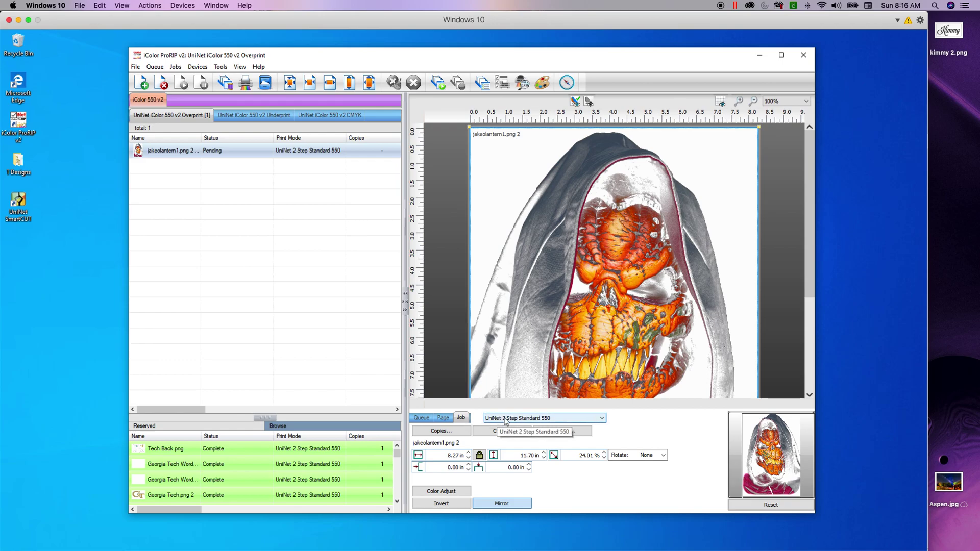
- On the Page tab, choose ByPass Tray input, Color paper type and Custom 8.50 x 11.00 in media
{"action": "left_click", "coordinate": [444, 418]}
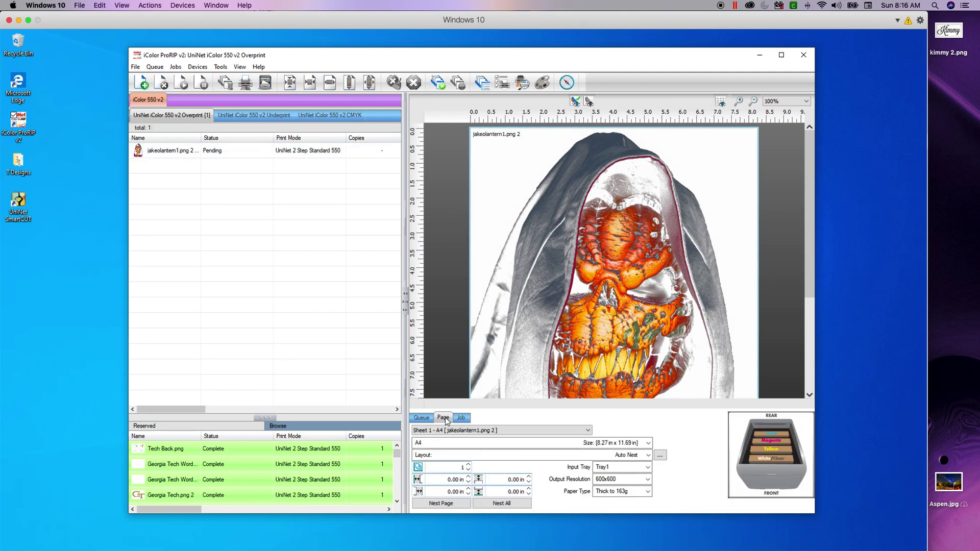
{"action": "left_click", "coordinate": [649, 470]}
{"action": "left_click", "coordinate": [637, 495]}
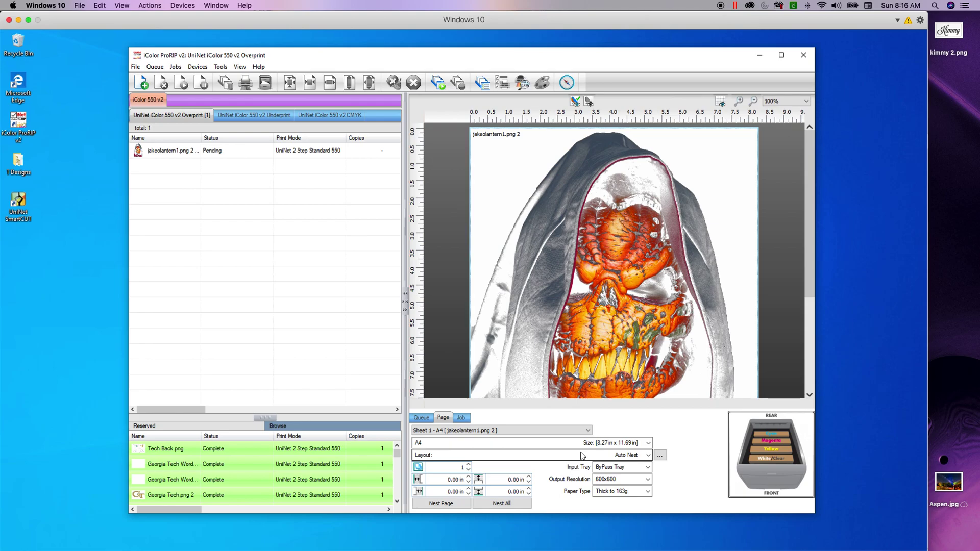
{"action": "left_click", "coordinate": [648, 492]}
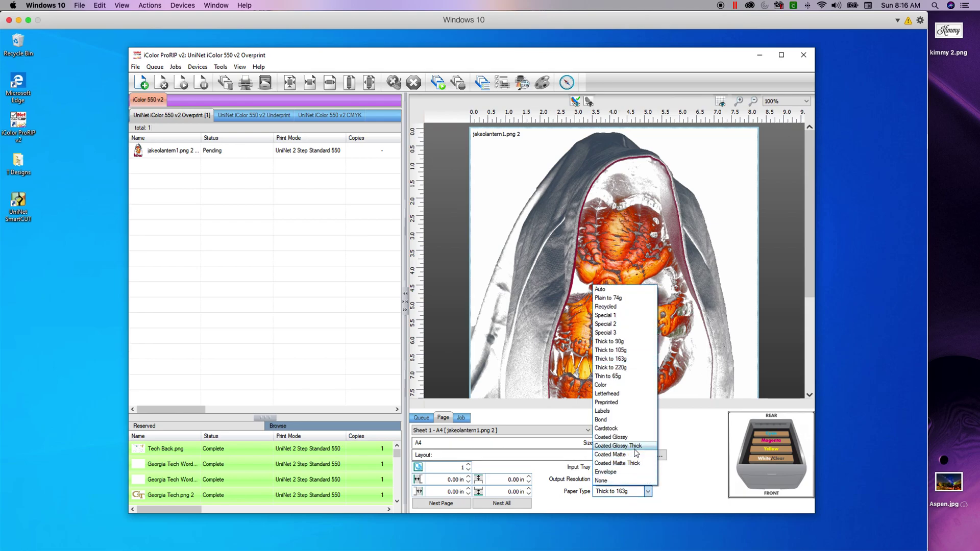
{"action": "left_click", "coordinate": [620, 387]}
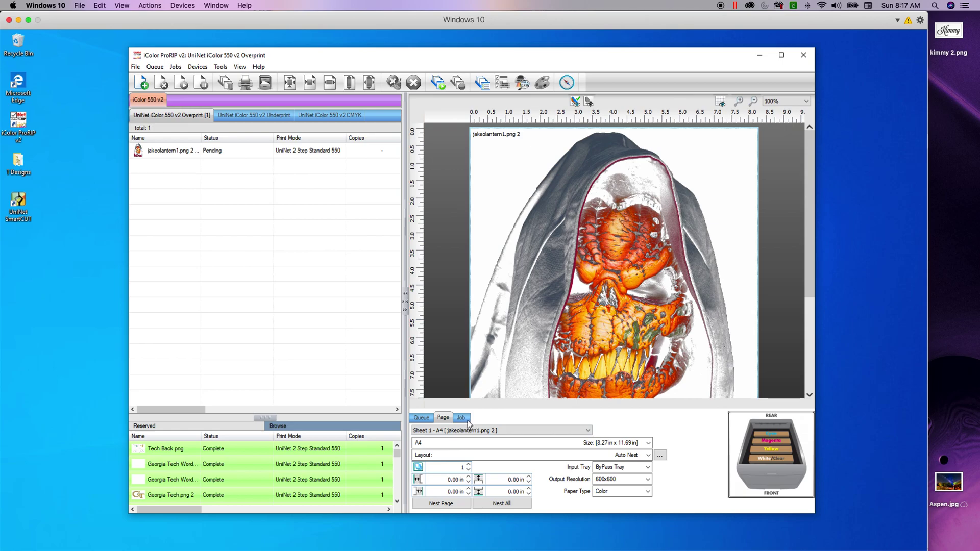
{"action": "left_click", "coordinate": [649, 444]}
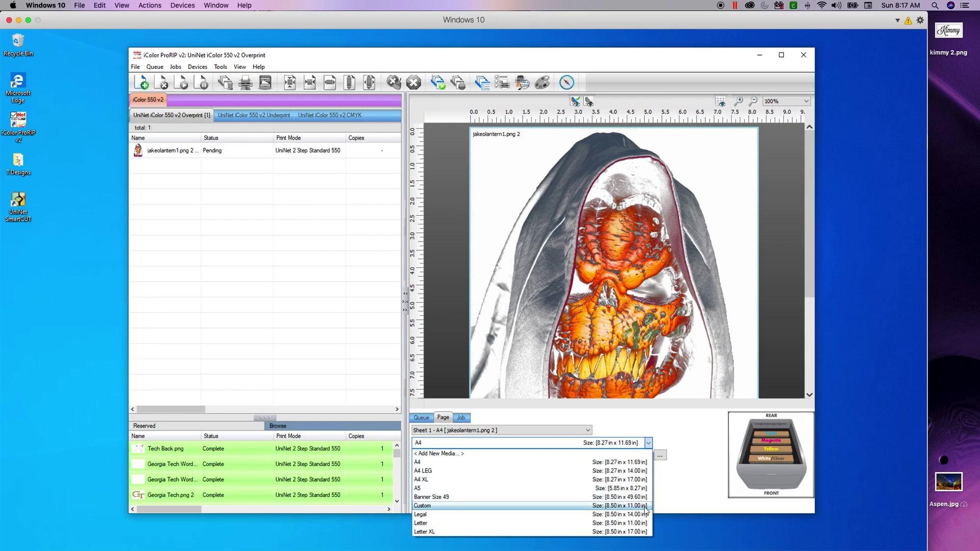
{"action": "left_click", "coordinate": [644, 506]}
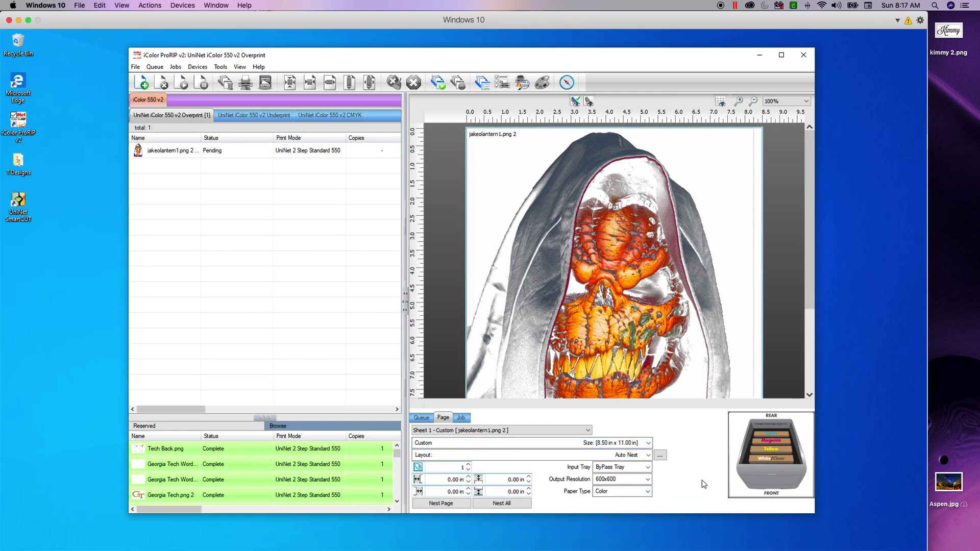
{"action": "left_click", "coordinate": [461, 418]}
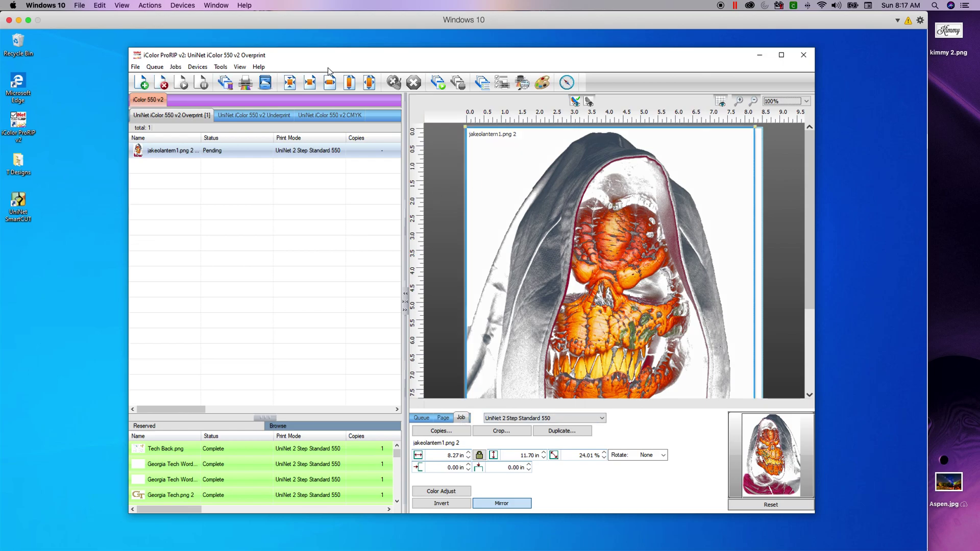
- Center the jack-o-lantern, zoom to 50%, shrink it to 7.69 x 10.88 in (22.33%), and re-center it
{"action": "left_click", "coordinate": [291, 86]}
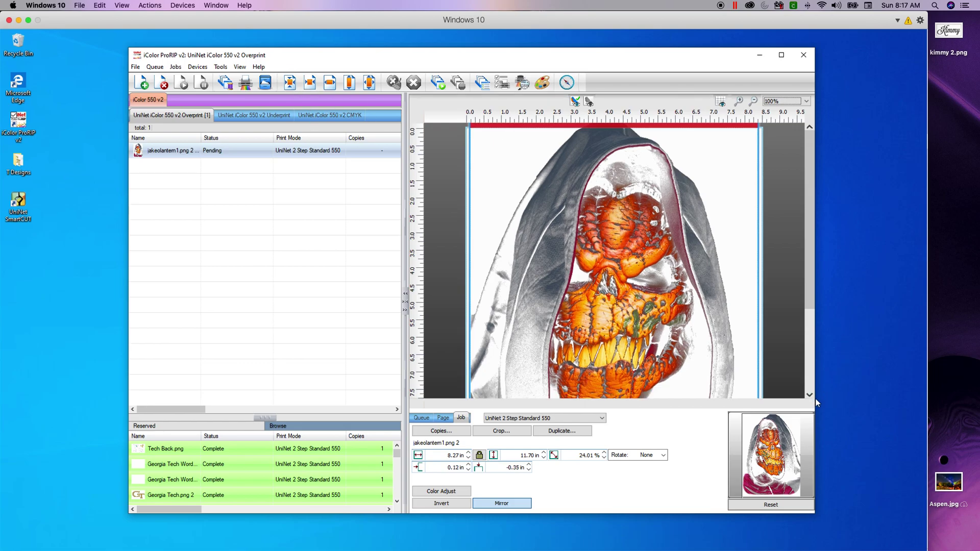
{"action": "scroll", "coordinate": [812, 397], "scroll_direction": "down", "scroll_amount": 4}
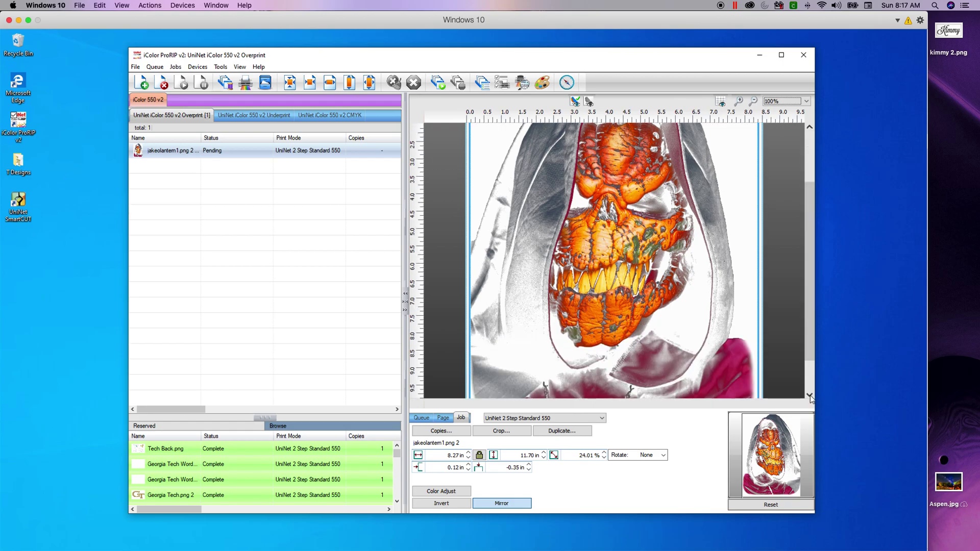
{"action": "scroll", "coordinate": [812, 397], "scroll_direction": "down", "scroll_amount": 2}
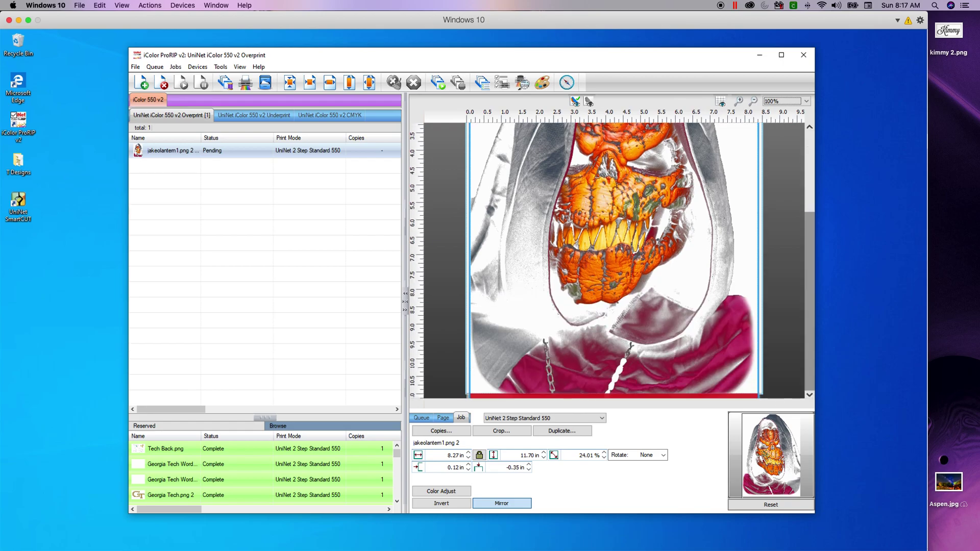
{"action": "left_click_drag", "start_coordinate": [809, 235], "coordinate": [805, 136]}
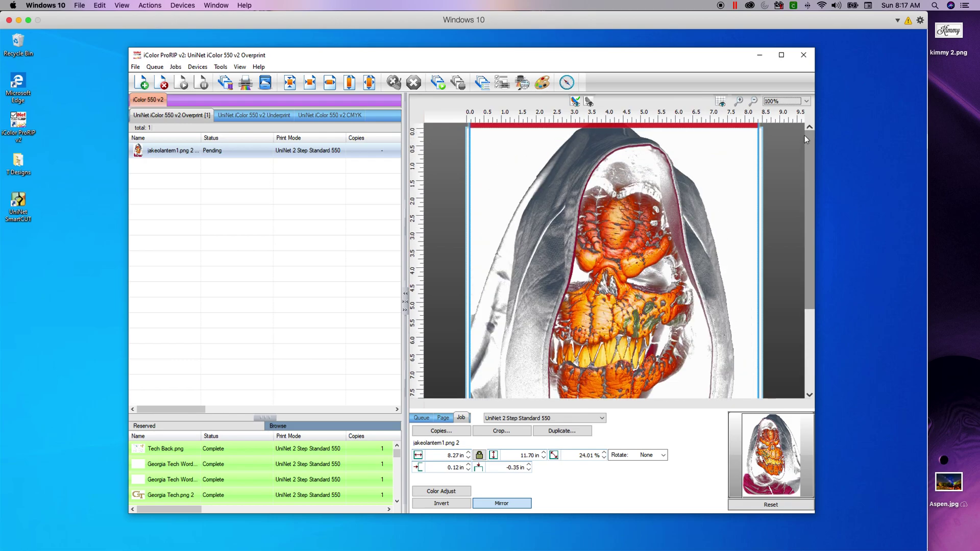
{"action": "left_click", "coordinate": [755, 101]}
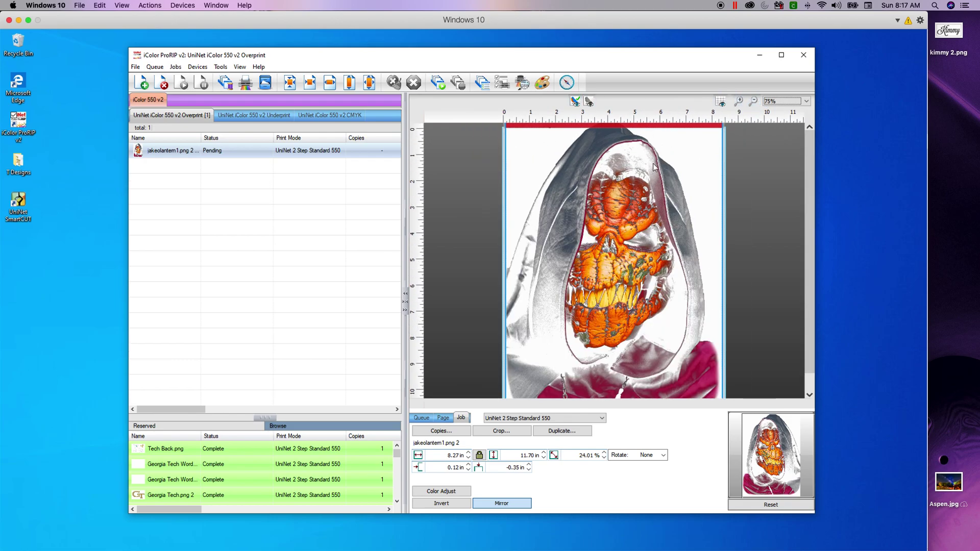
{"action": "left_click", "coordinate": [754, 102]}
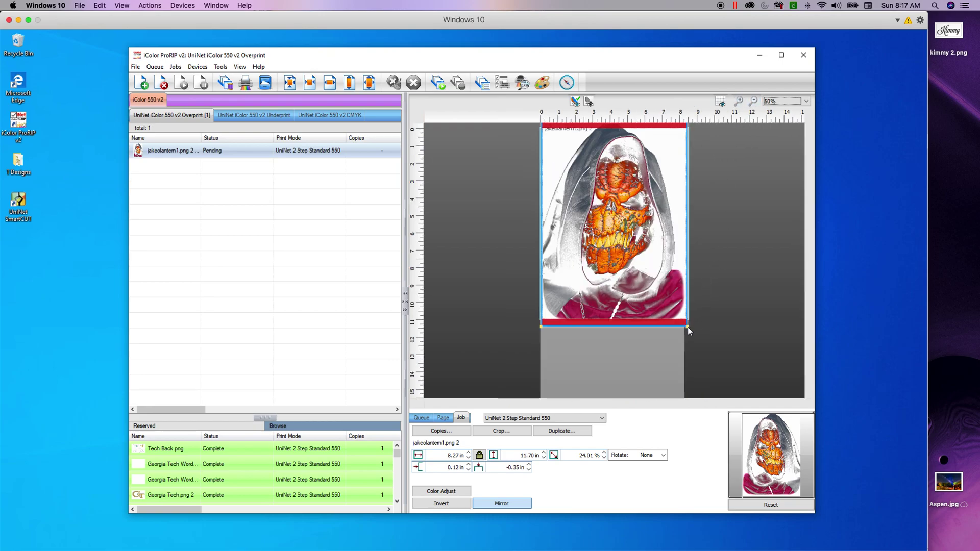
{"action": "left_click_drag", "start_coordinate": [687, 327], "coordinate": [676, 319]}
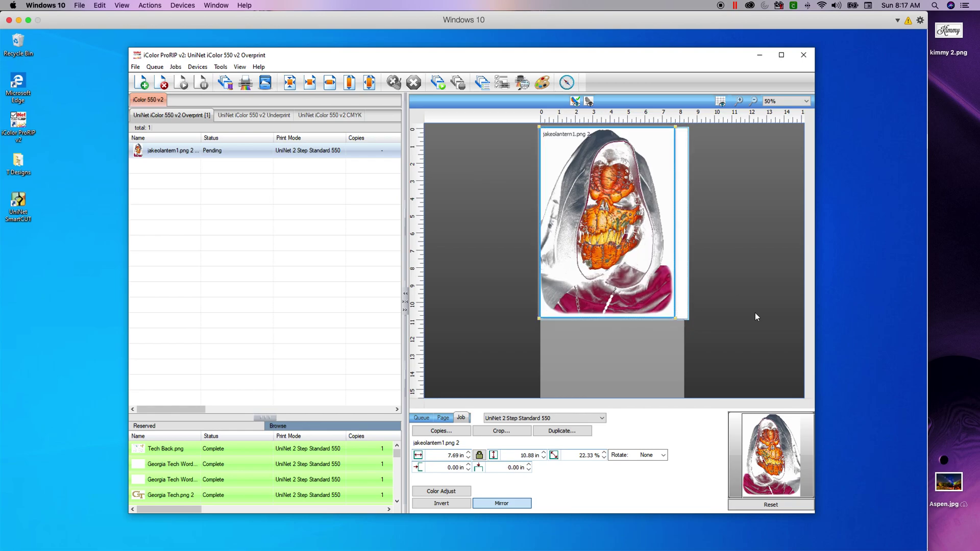
{"action": "left_click", "coordinate": [289, 84]}
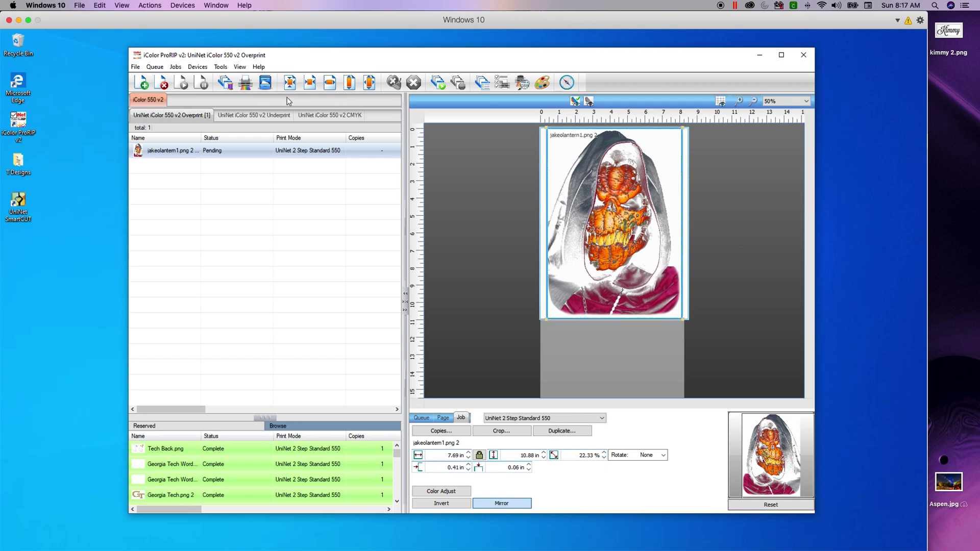
- In the job's colour adjustments, set Coverage to 185% and Dot Size to 210
{"action": "left_click", "coordinate": [447, 491]}
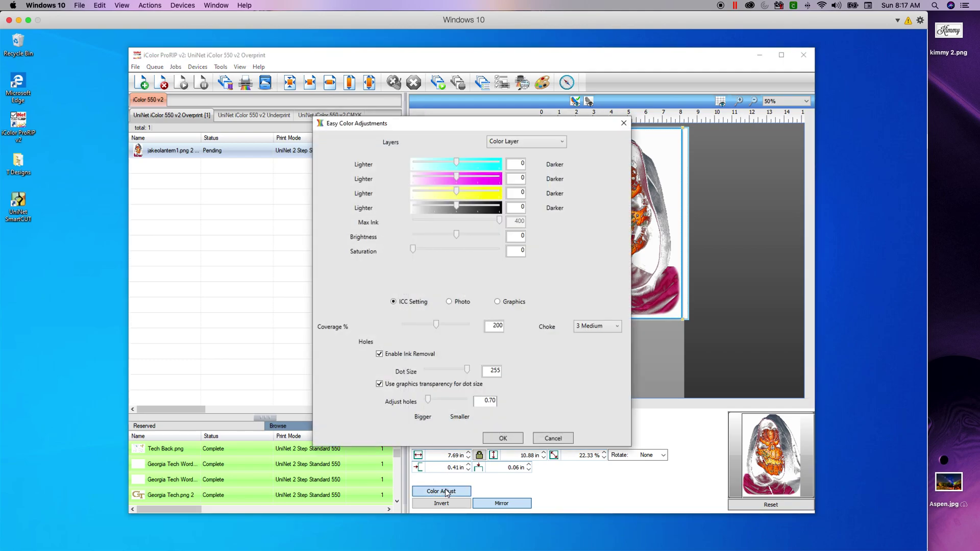
{"action": "left_click_drag", "start_coordinate": [489, 326], "coordinate": [517, 331]}
{"action": "type", "text": "185"}
{"action": "key", "text": "Tab"}
{"action": "left_click_drag", "start_coordinate": [489, 370], "coordinate": [507, 375]}
{"action": "type", "text": "210"}
{"action": "key", "text": "Tab"}
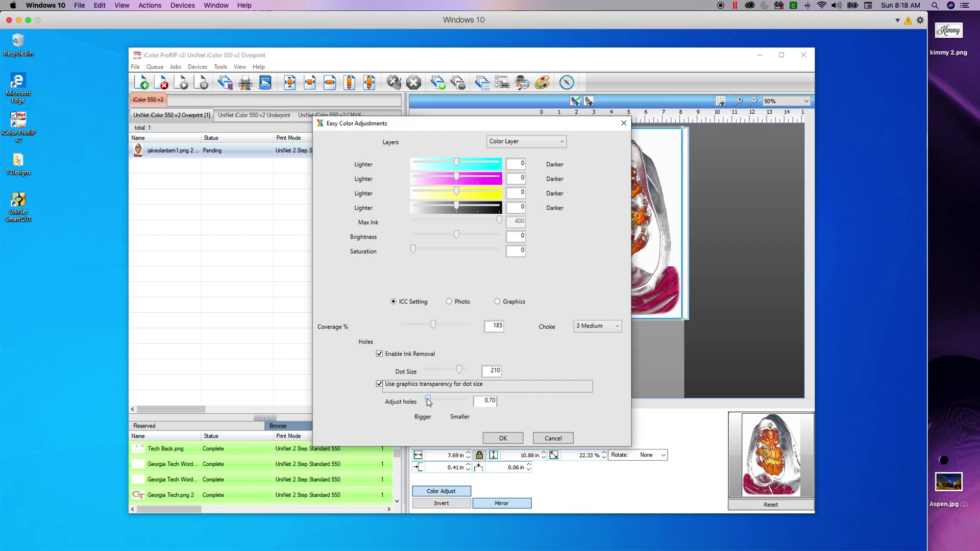
- Keep holes adjustment at 0.70, nudge saturation up to 6, and apply the adjustments
{"action": "mouse_move", "coordinate": [428, 402]}
{"action": "left_mouse_down"}
{"action": "mouse_move", "coordinate": [470, 403]}
{"action": "mouse_move", "coordinate": [440, 403]}
{"action": "left_mouse_up"}
{"action": "key", "text": "Tab"}
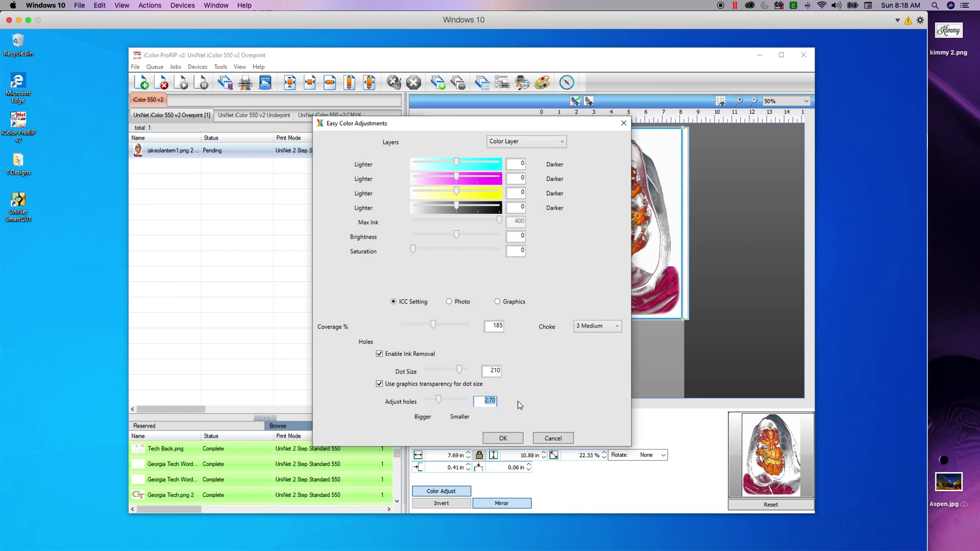
{"action": "key", "text": "BackSpace"}
{"action": "type", "text": "0.7"}
{"action": "key", "text": "Tab"}
{"action": "left_click_drag", "start_coordinate": [415, 250], "coordinate": [431, 246]}
{"action": "left_click", "coordinate": [503, 439]}
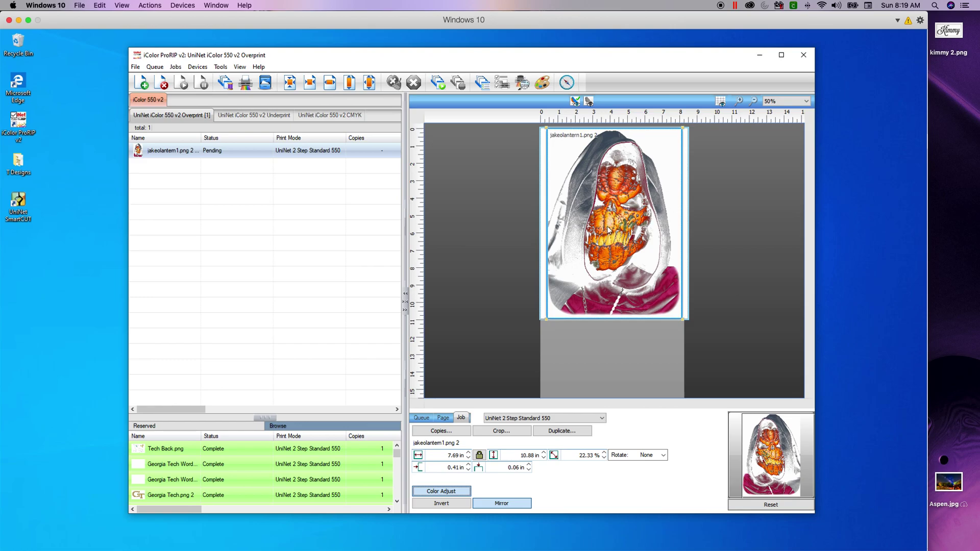
- Open the job ticket properties at Color Layer > Ink Removal
{"action": "left_click", "coordinate": [175, 67]}
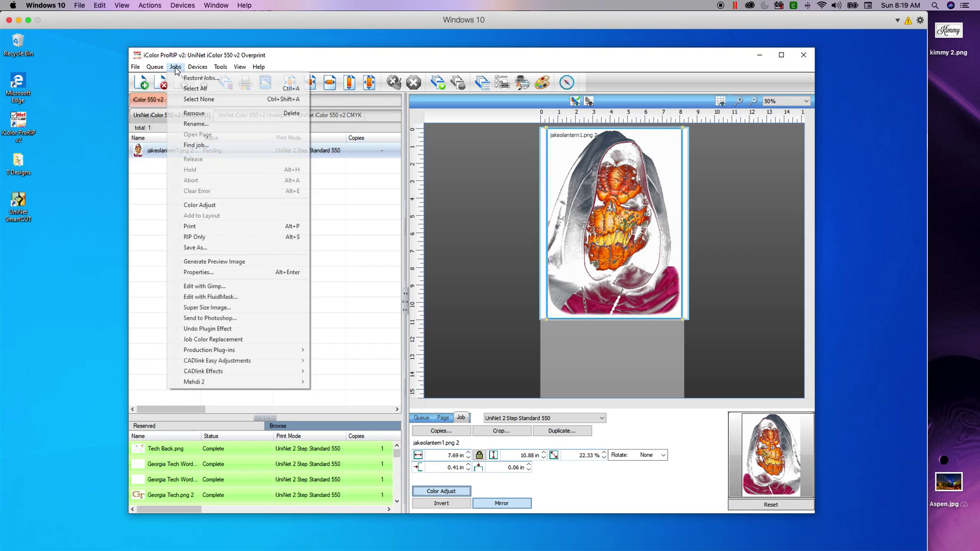
{"action": "left_click", "coordinate": [200, 272]}
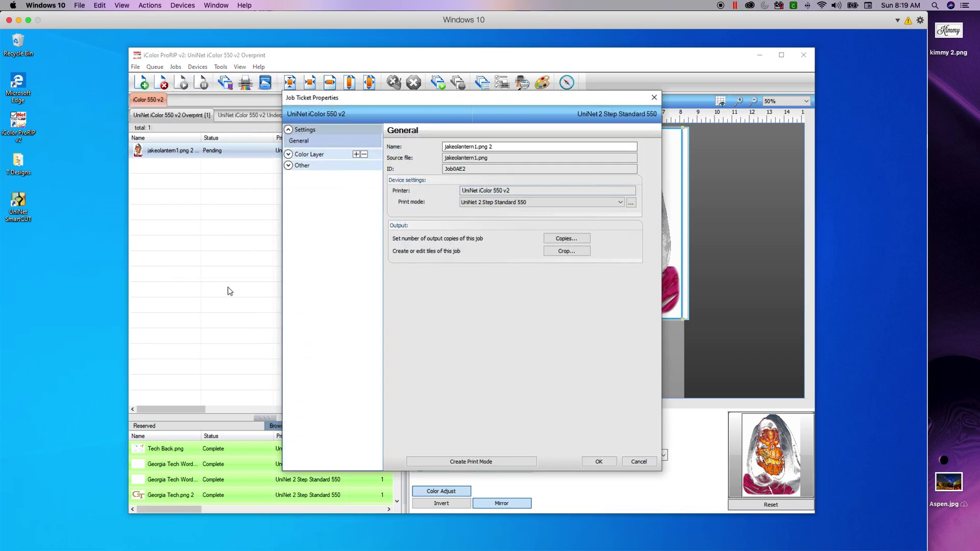
{"action": "left_click", "coordinate": [654, 97]}
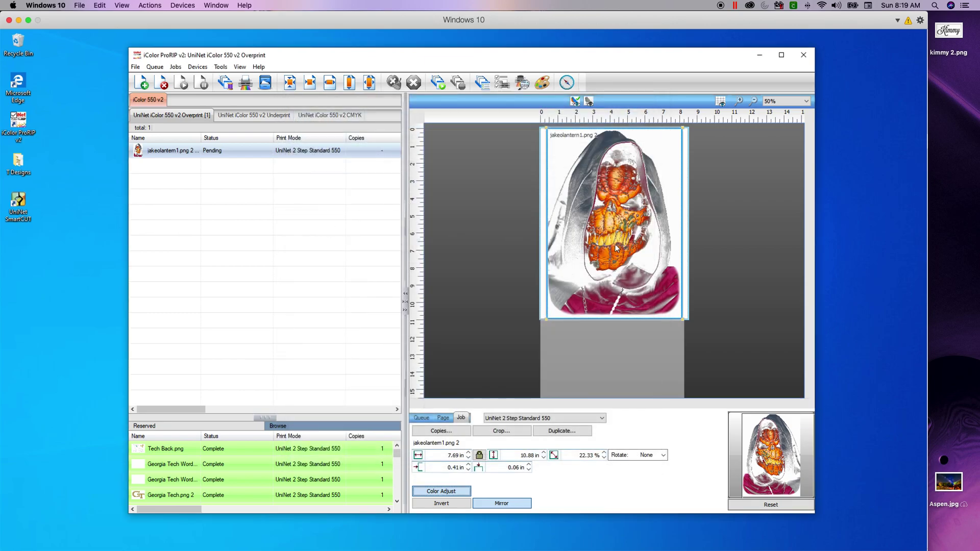
{"action": "double_click", "coordinate": [599, 228]}
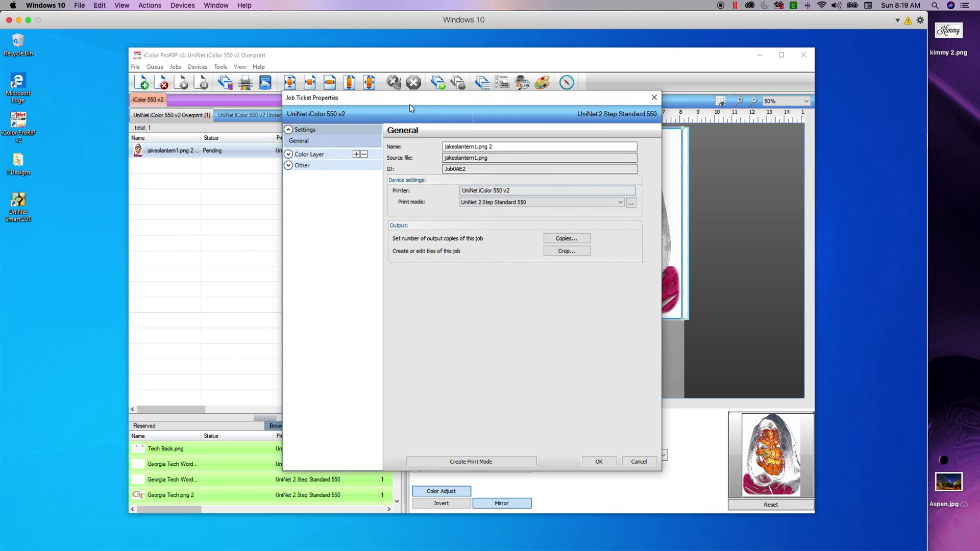
{"action": "left_click", "coordinate": [289, 155]}
{"action": "left_click", "coordinate": [317, 270]}
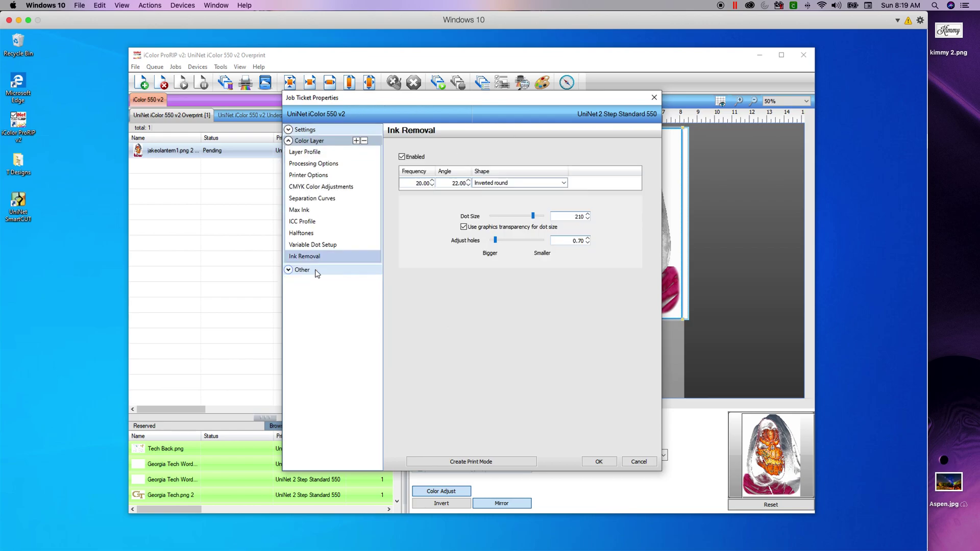
- Set ink removal Frequency 28.00, Angle 67.00 and the Variable dot shape
{"action": "double_click", "coordinate": [422, 183]}
{"action": "type", "text": "28"}
{"action": "key", "text": "Tab"}
{"action": "type", "text": "67"}
{"action": "key", "text": "Return"}
{"action": "left_click", "coordinate": [469, 186]}
{"action": "type", "text": "67"}
{"action": "key", "text": "Return"}
{"action": "left_click", "coordinate": [564, 183]}
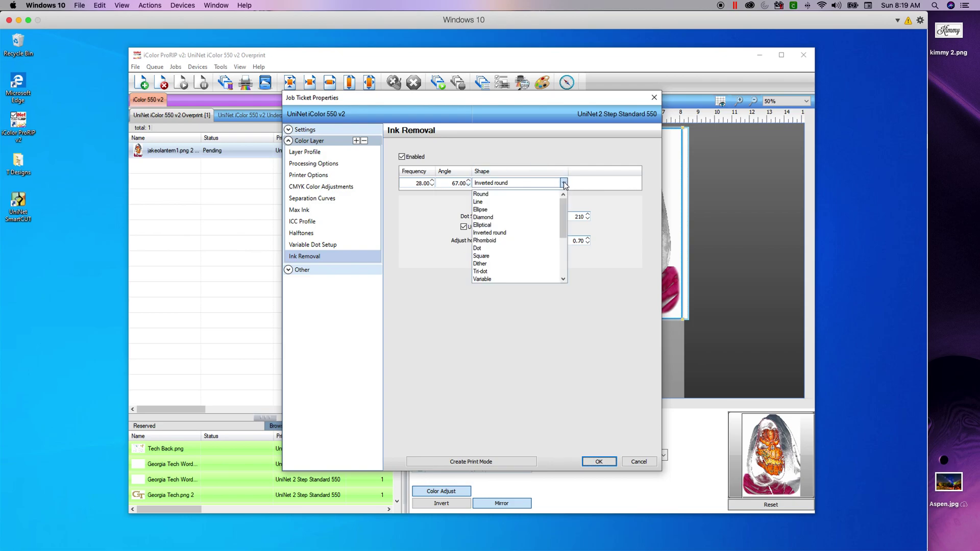
{"action": "left_click", "coordinate": [489, 279]}
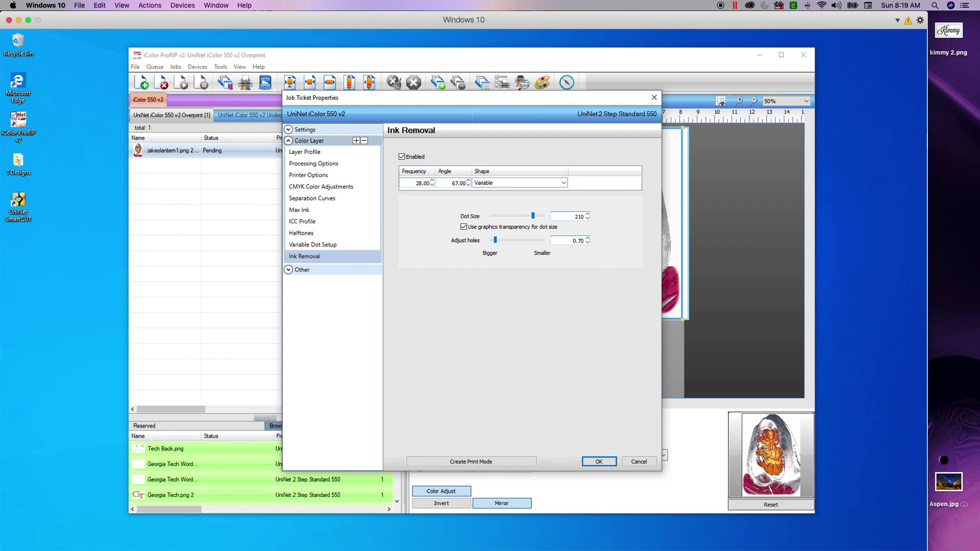
- Save these settings as new print mode 'UniNet 2 Step Standard 550 Variable'
{"action": "left_click", "coordinate": [476, 462]}
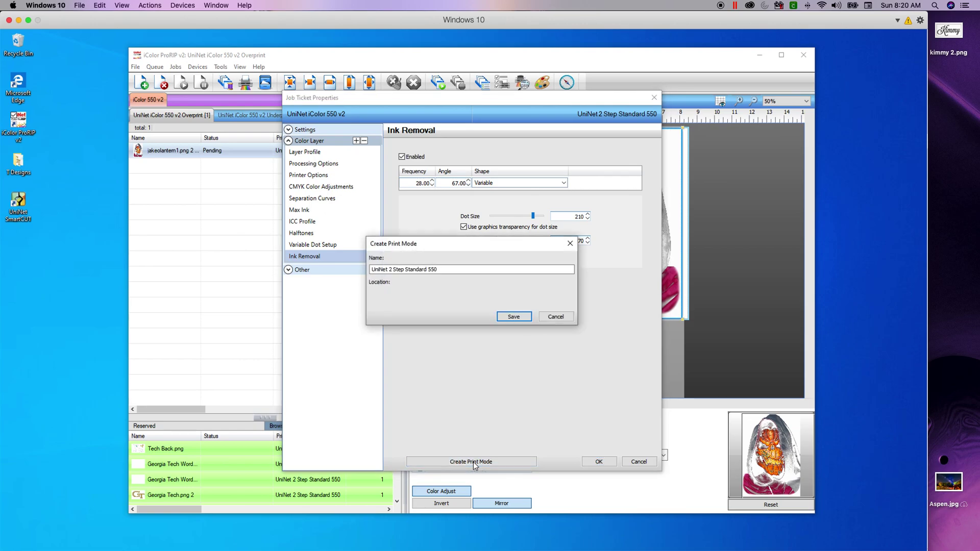
{"action": "left_click", "coordinate": [455, 269]}
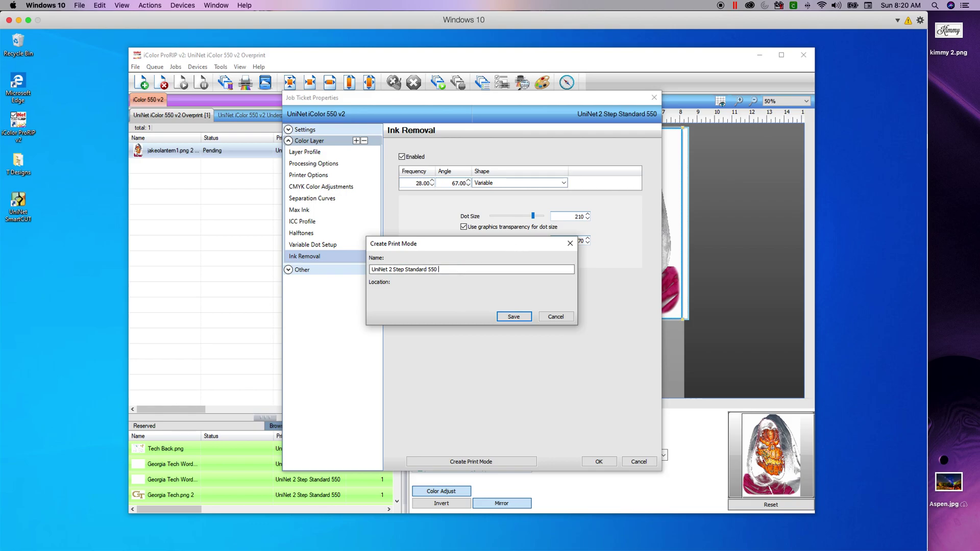
{"action": "type", "text": "Variable"}
{"action": "left_click", "coordinate": [513, 317]}
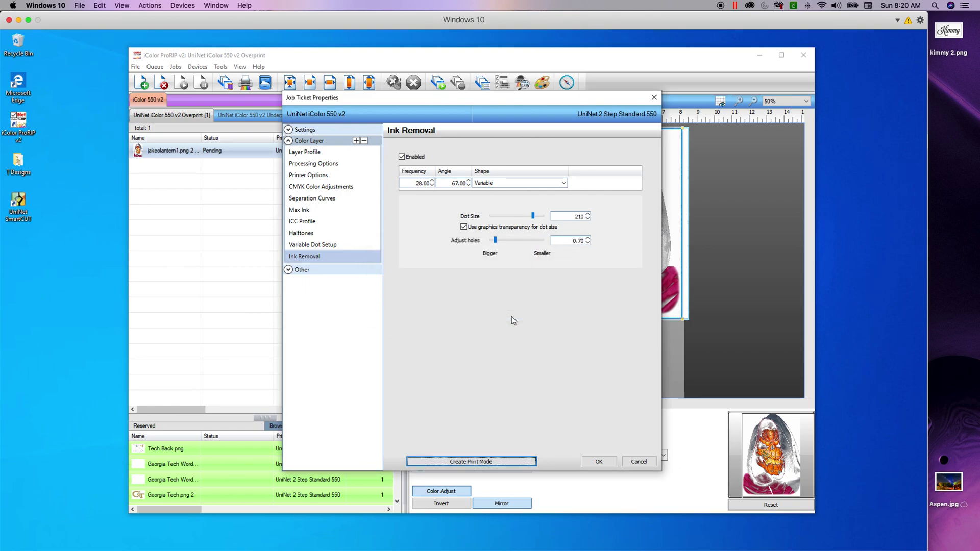
- Apply the job ticket, RIP Only the jack-o-lantern job, then view its raw data
{"action": "left_click", "coordinate": [600, 462]}
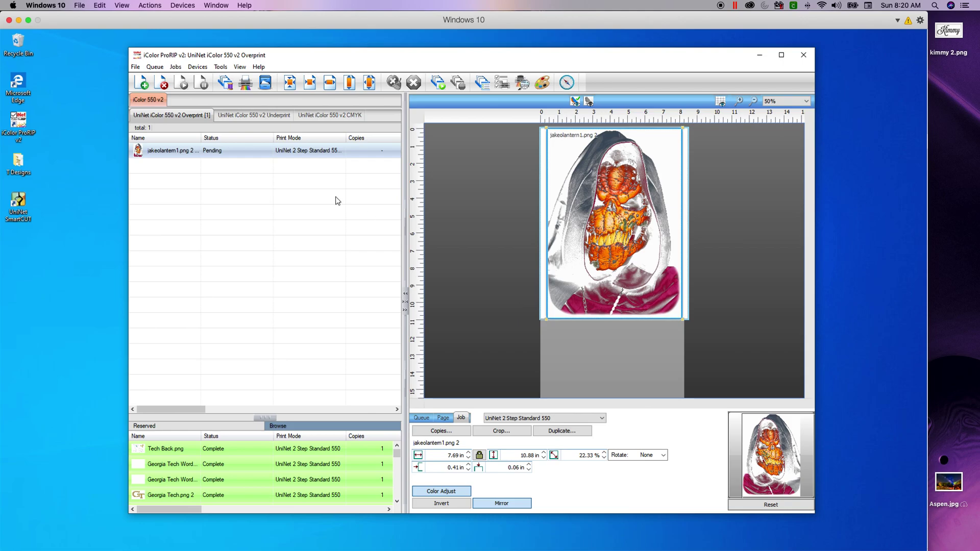
{"action": "right_click", "coordinate": [236, 155]}
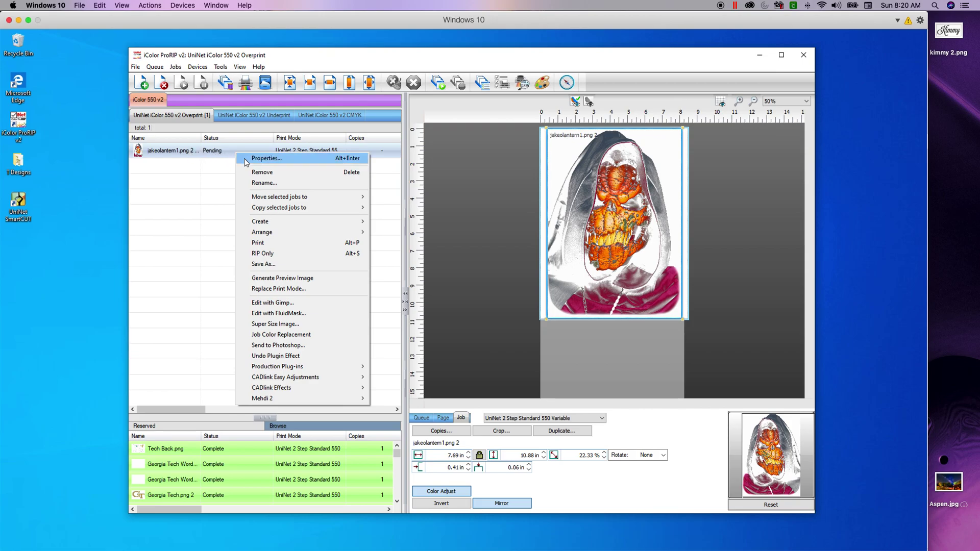
{"action": "left_click", "coordinate": [259, 254]}
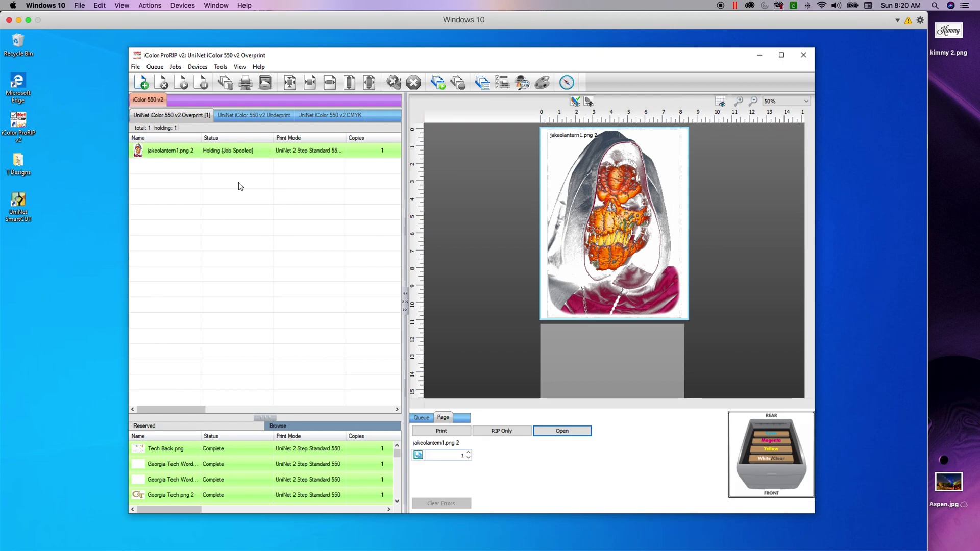
{"action": "right_click", "coordinate": [254, 154]}
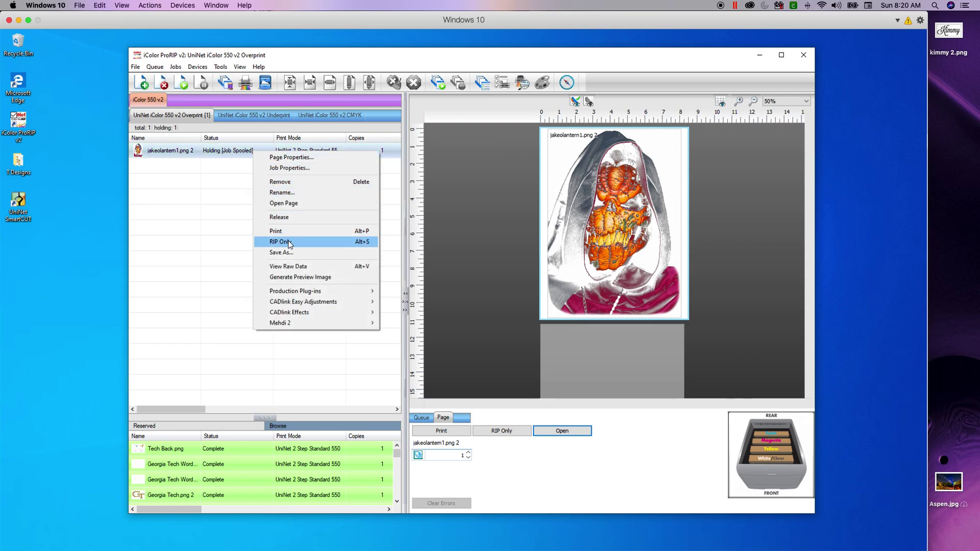
{"action": "left_click", "coordinate": [286, 269]}
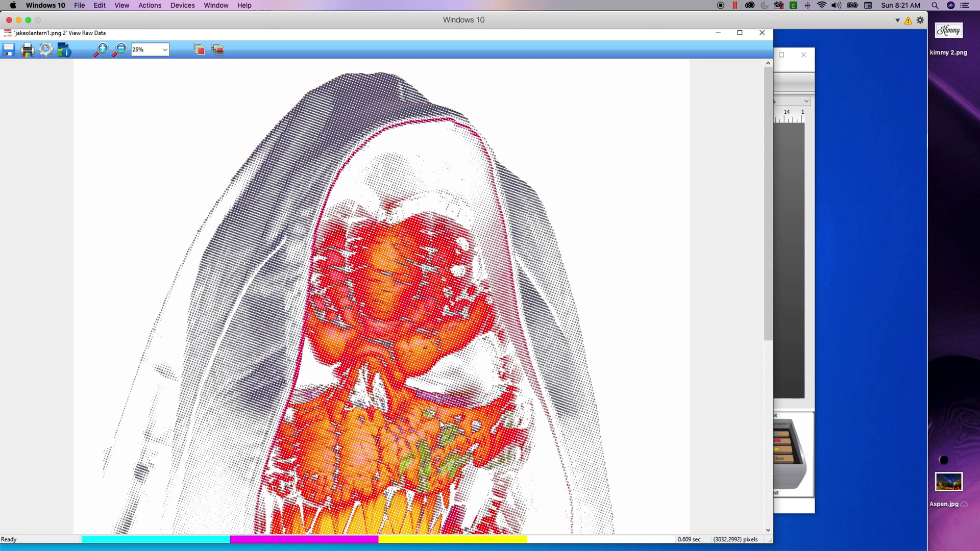
- Zoom the raw halftone image from 25% to 50%
{"action": "left_click", "coordinate": [106, 52]}
{"action": "left_click", "coordinate": [292, 163]}
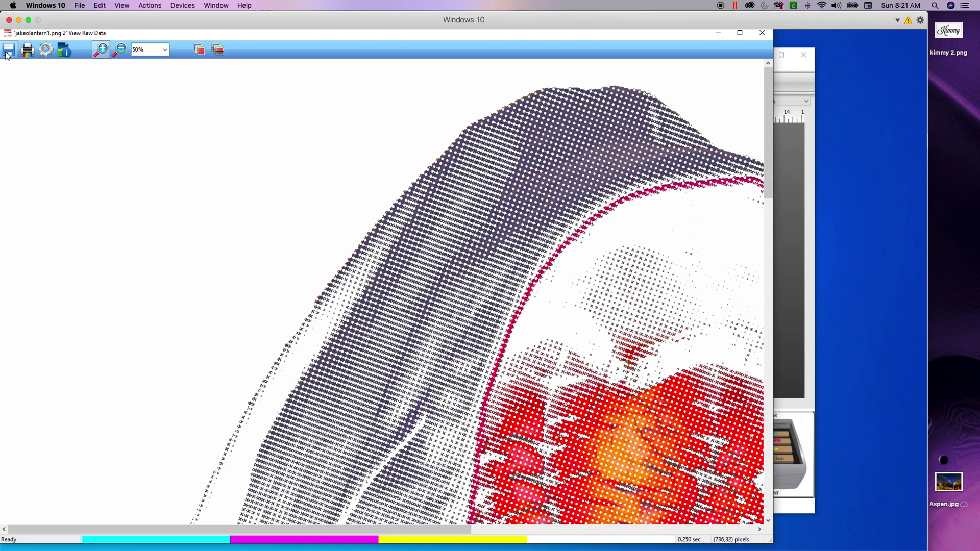
- Choose to save the whole page's raw data at 300 x 300 resolution
{"action": "left_click", "coordinate": [8, 54]}
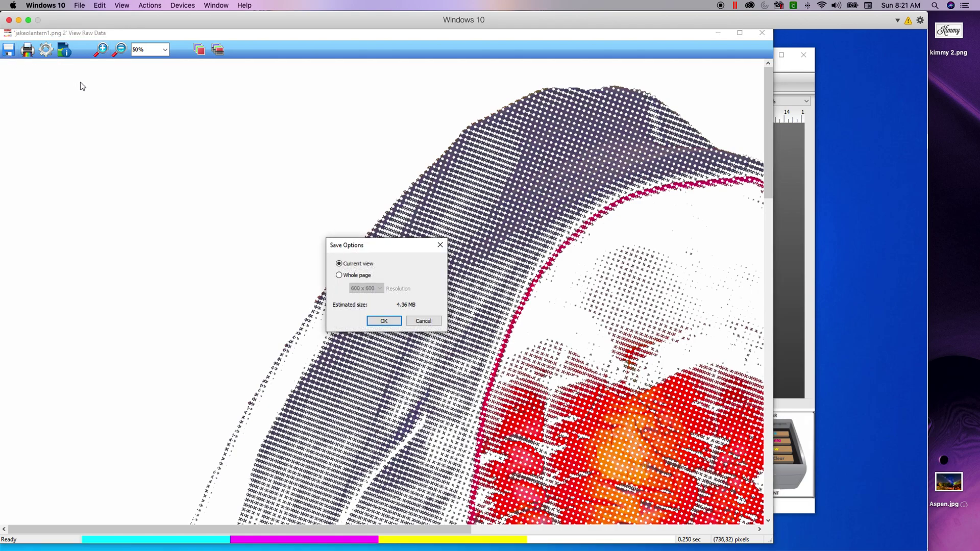
{"action": "left_click", "coordinate": [339, 275]}
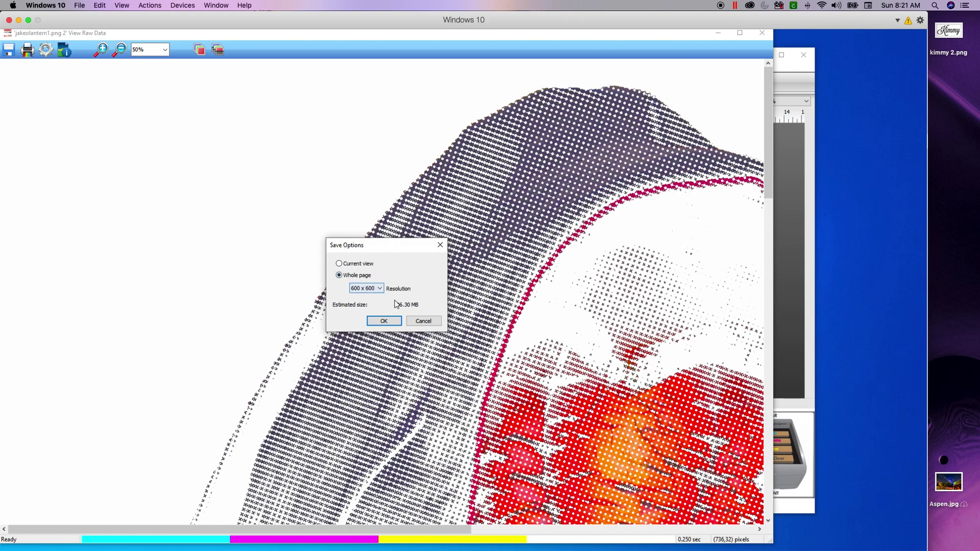
{"action": "left_click", "coordinate": [380, 289]}
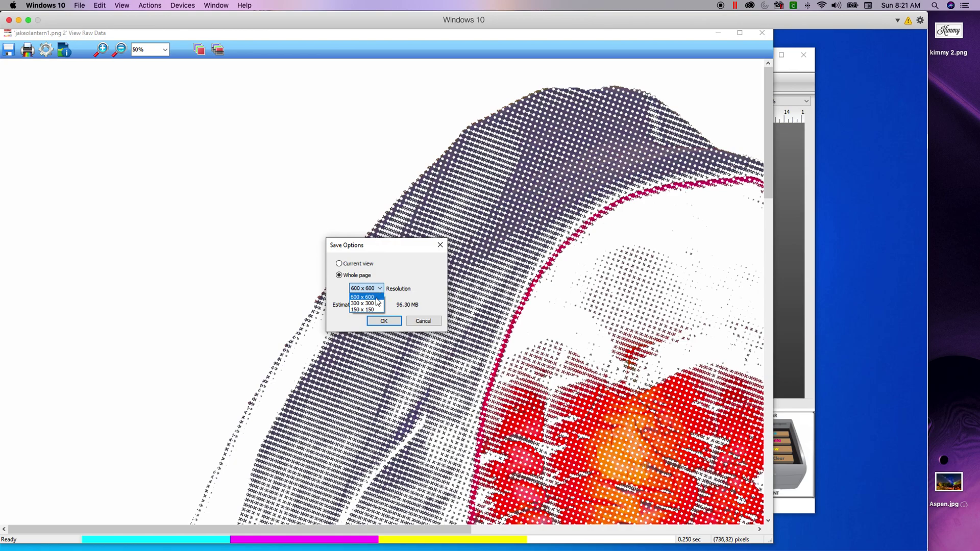
{"action": "left_click", "coordinate": [376, 304]}
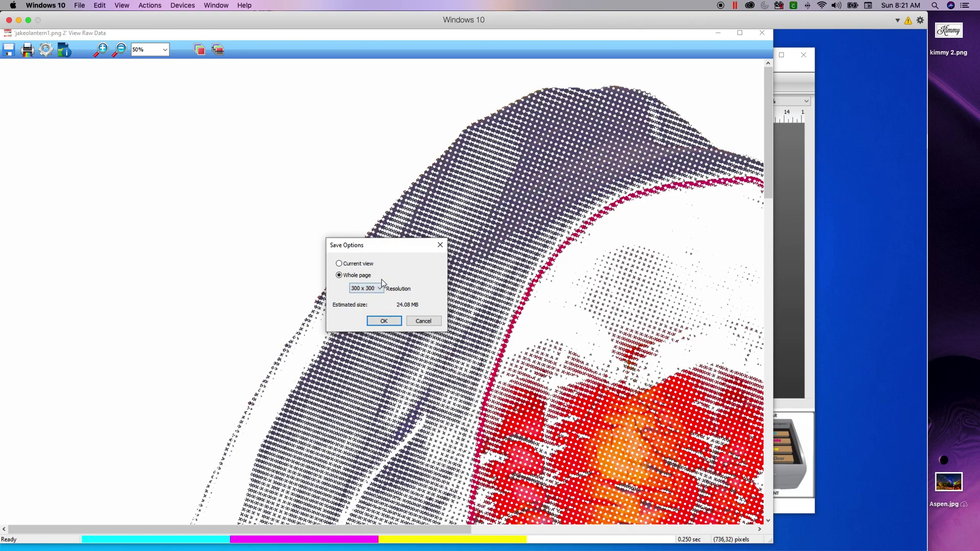
{"action": "left_click", "coordinate": [384, 321]}
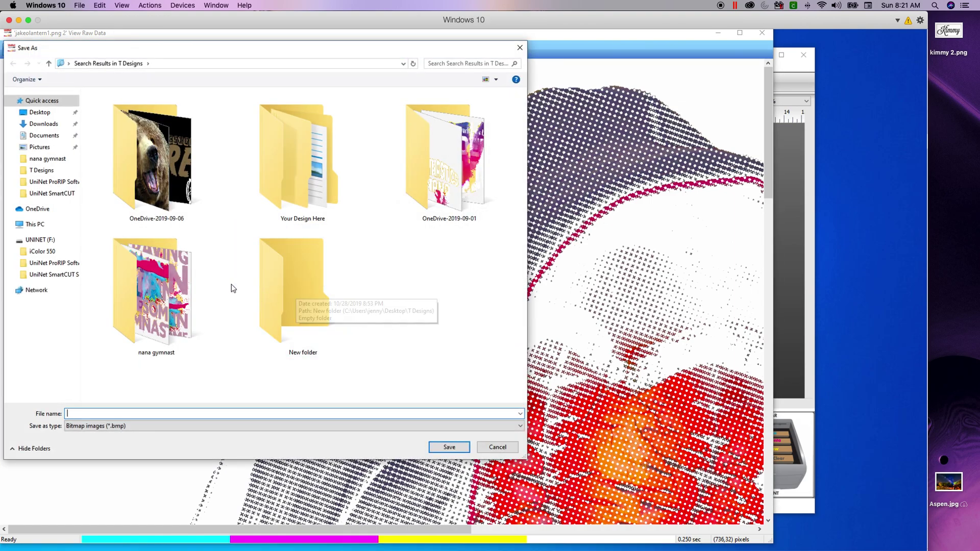
- Save the bitmap as 'Ripped Jakeolantern' in the nana gymnast folder
{"action": "type", "text": "Ripped Jakeo"}
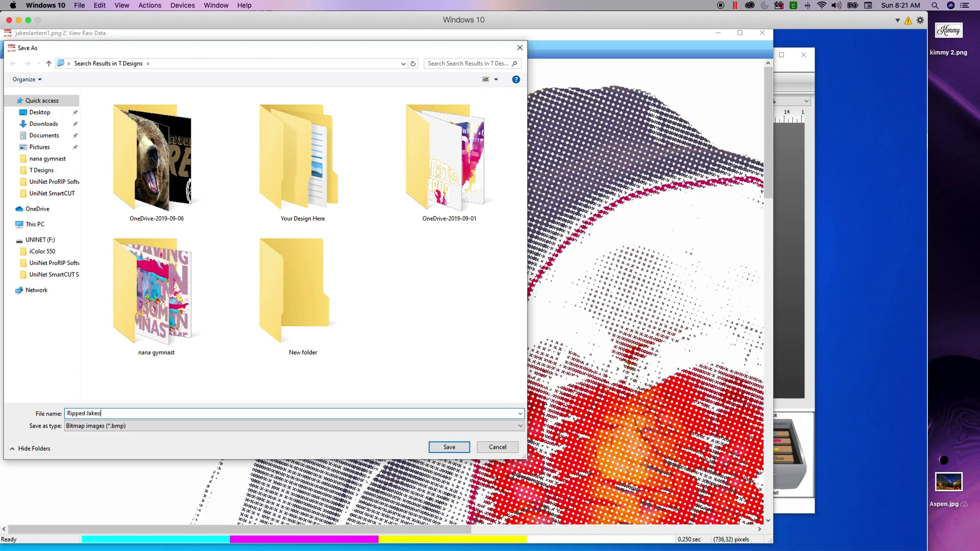
{"action": "type", "text": "lantern"}
{"action": "left_click", "coordinate": [450, 448]}
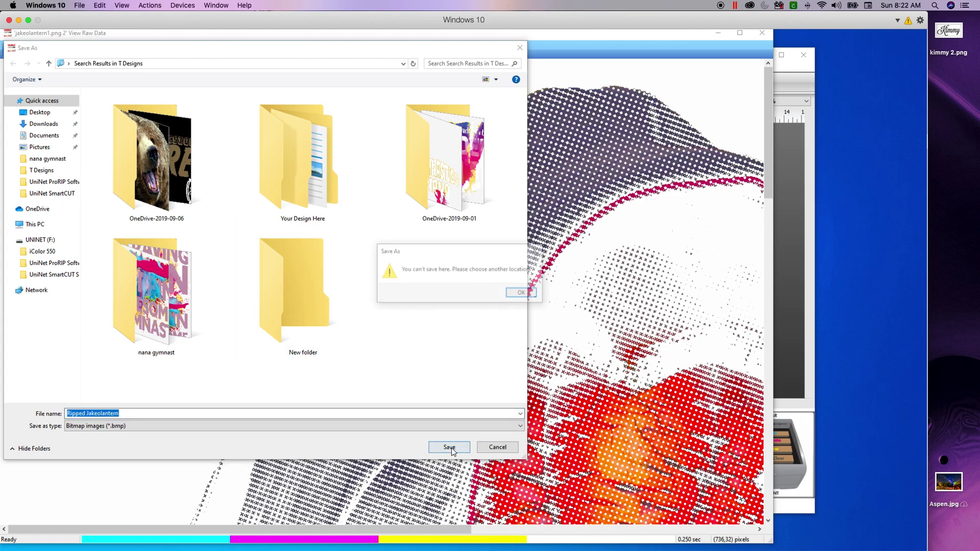
{"action": "left_click", "coordinate": [517, 295]}
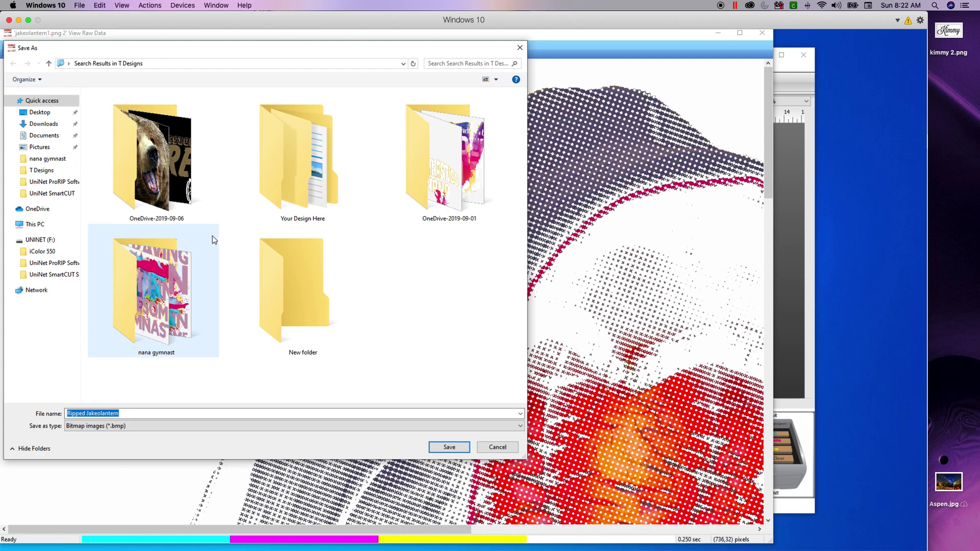
{"action": "left_click", "coordinate": [169, 269]}
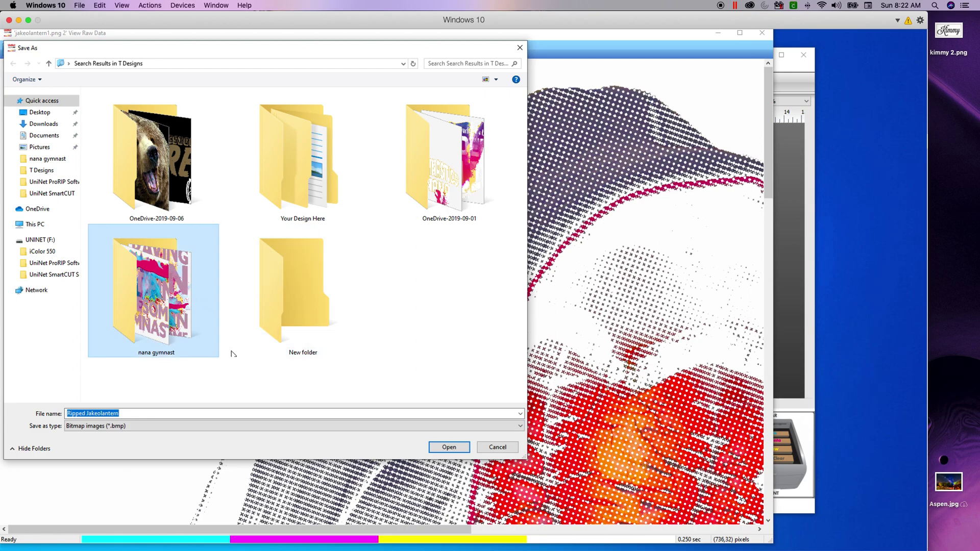
{"action": "left_click", "coordinate": [445, 448]}
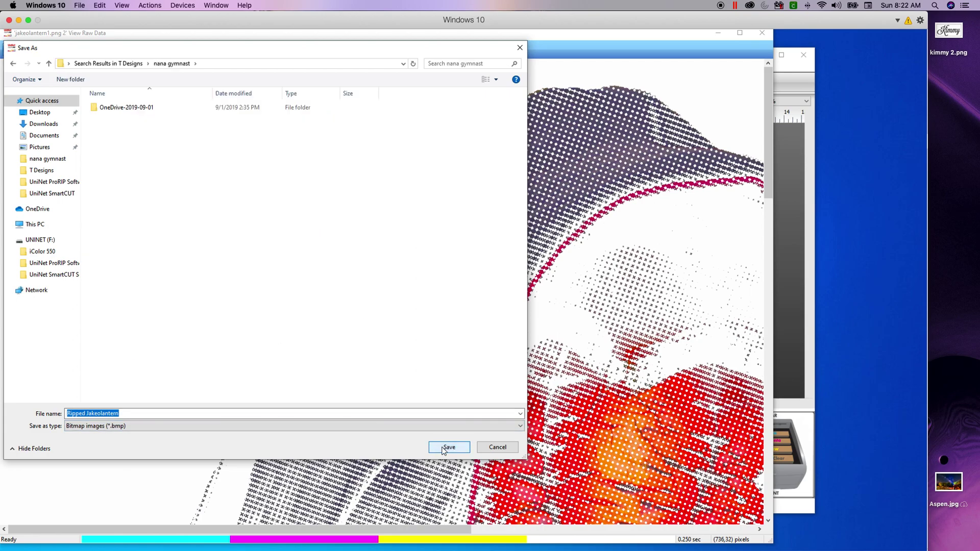
{"action": "left_click", "coordinate": [443, 449]}
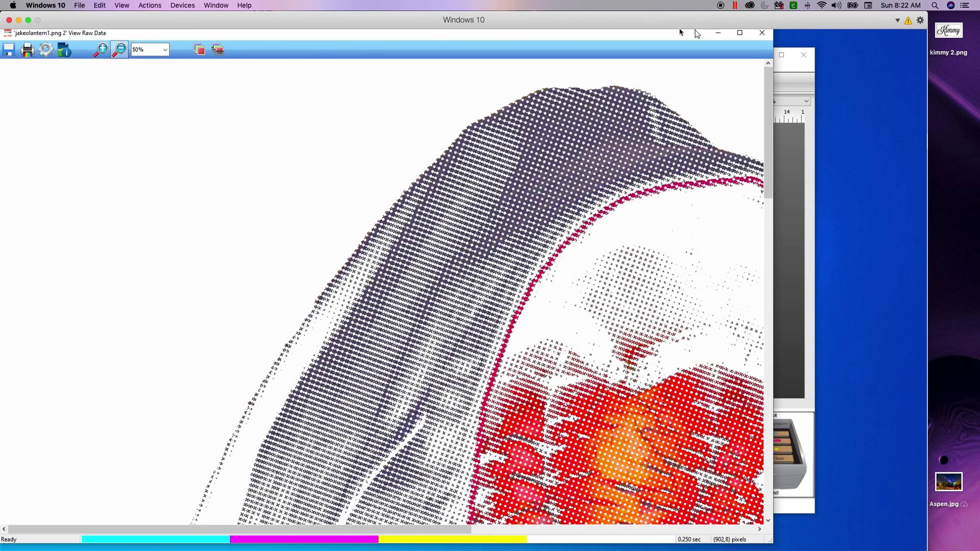
- Close the raw data viewer and print the jakeolantern1.png 2 job
{"action": "left_click", "coordinate": [763, 34]}
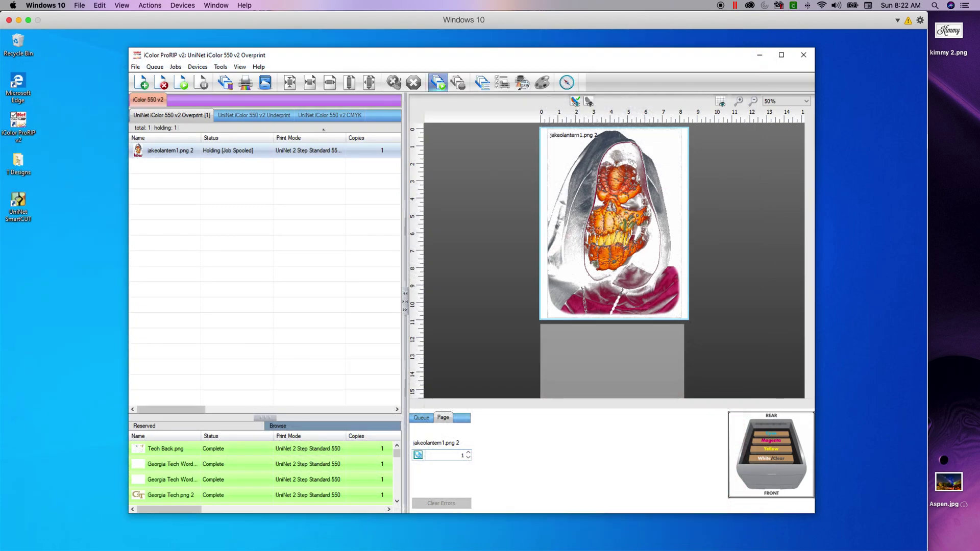
{"action": "left_click", "coordinate": [238, 149]}
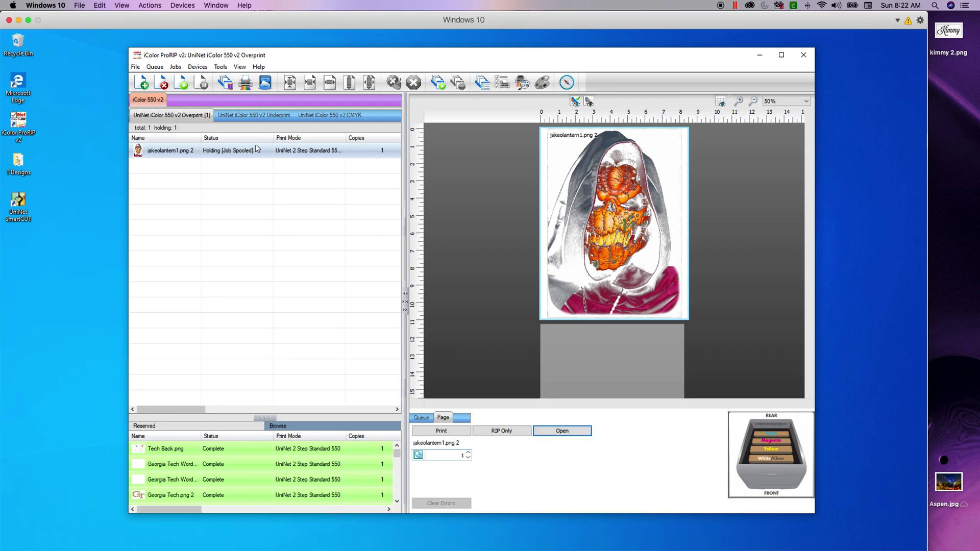
{"action": "left_click", "coordinate": [246, 85]}
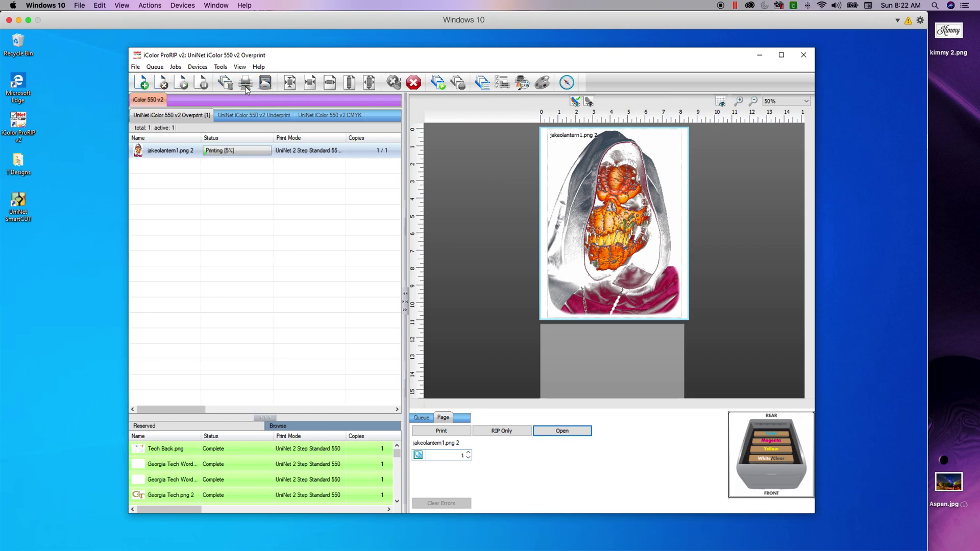